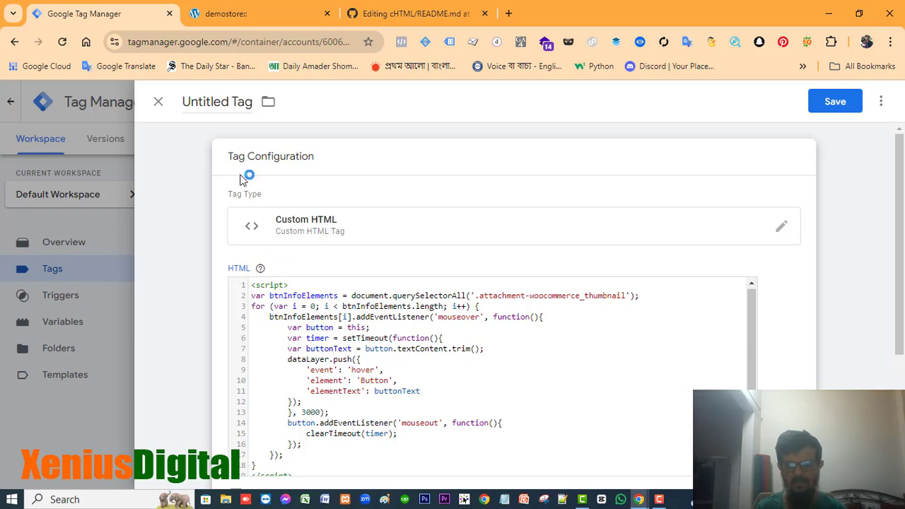
# Name the custom HTML tag "cHTML for product image mouse hover" and save it.
pyautogui.click(226, 104)
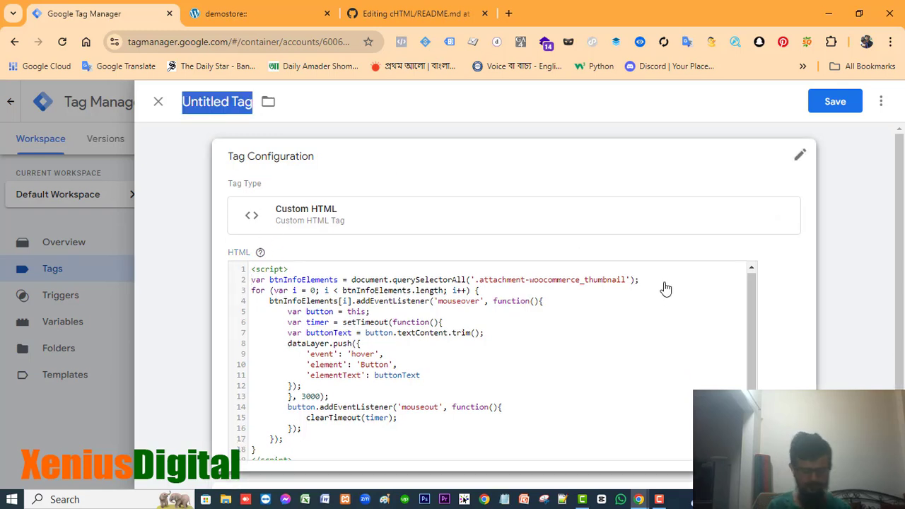
pyautogui.write('C')
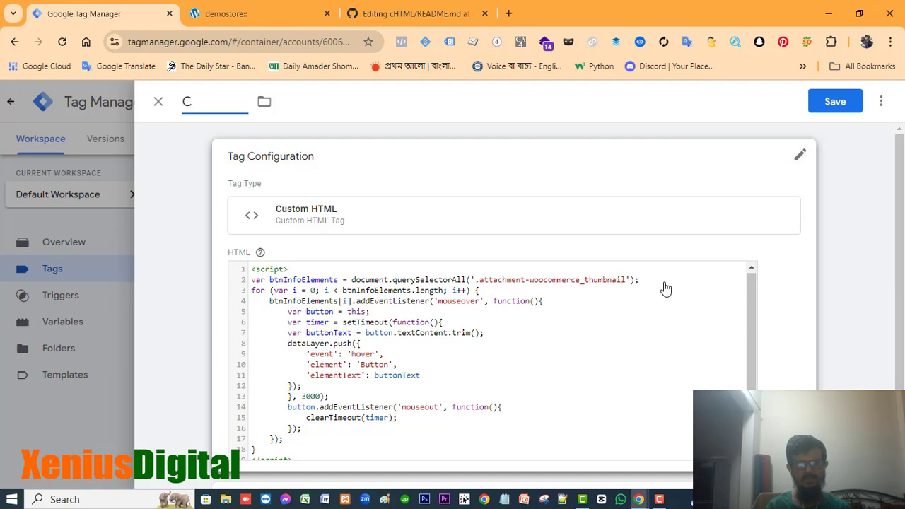
pyautogui.press('BackSpace')
pyautogui.write('cHTML')
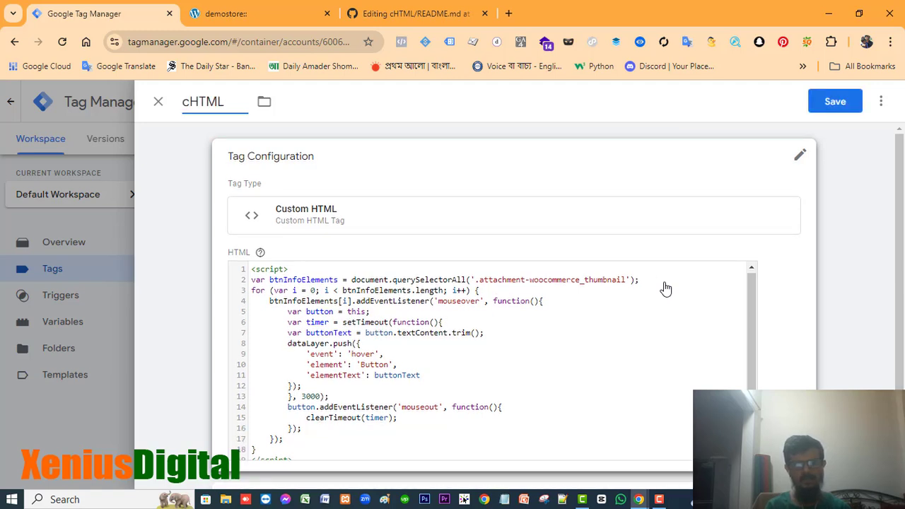
pyautogui.write(' for ')
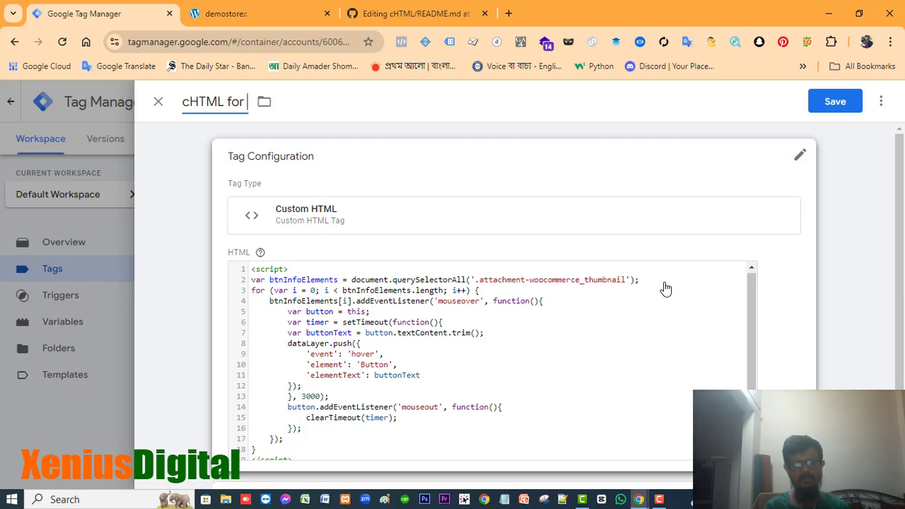
pyautogui.write('image')
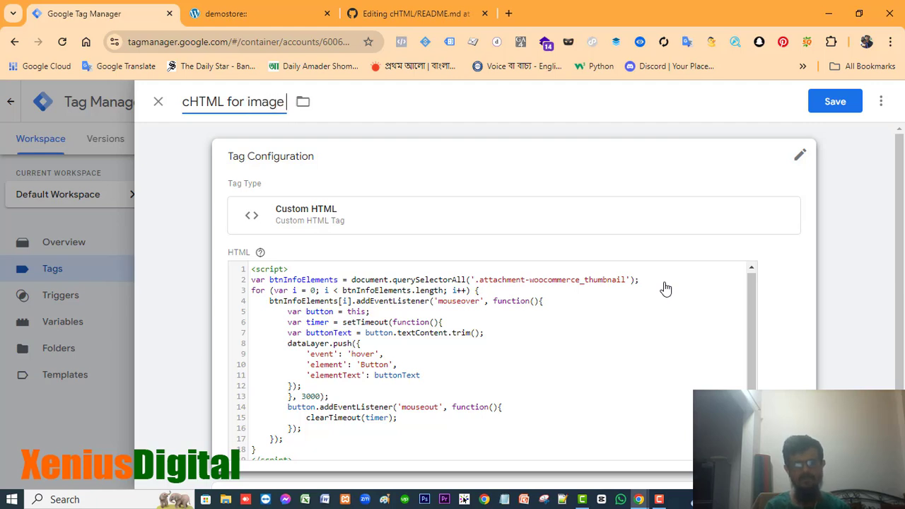
pyautogui.press('BackSpace')
pyautogui.press('BackSpace')
pyautogui.press('BackSpace')
pyautogui.press('BackSpace')
pyautogui.press('BackSpace')
pyautogui.press('BackSpace')
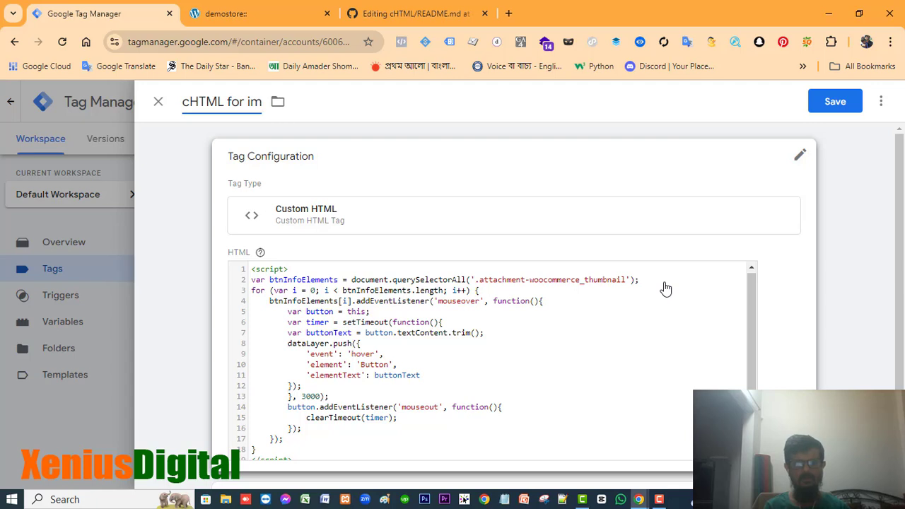
pyautogui.write('product')
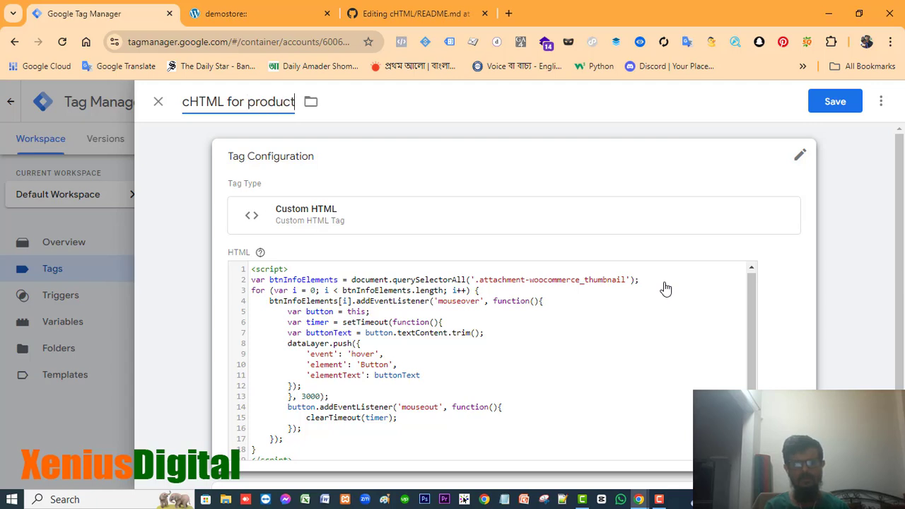
pyautogui.write(' image ')
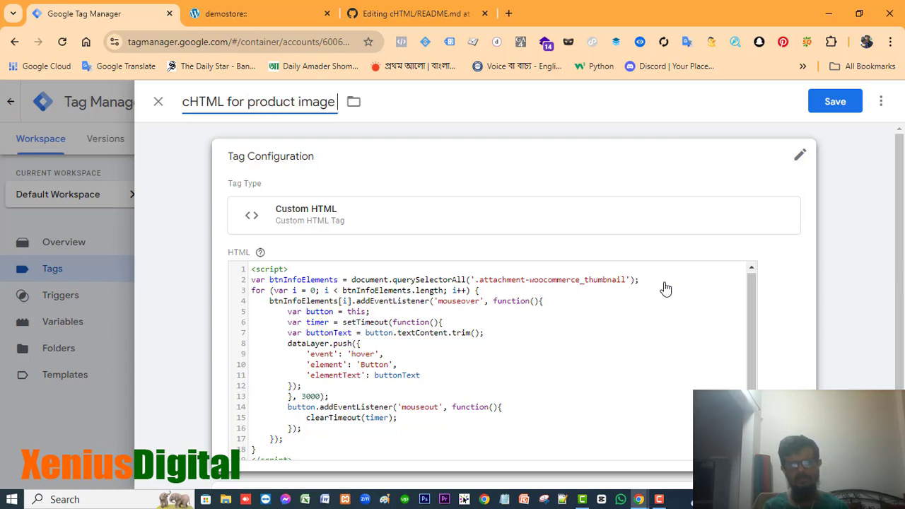
pyautogui.write('mouse')
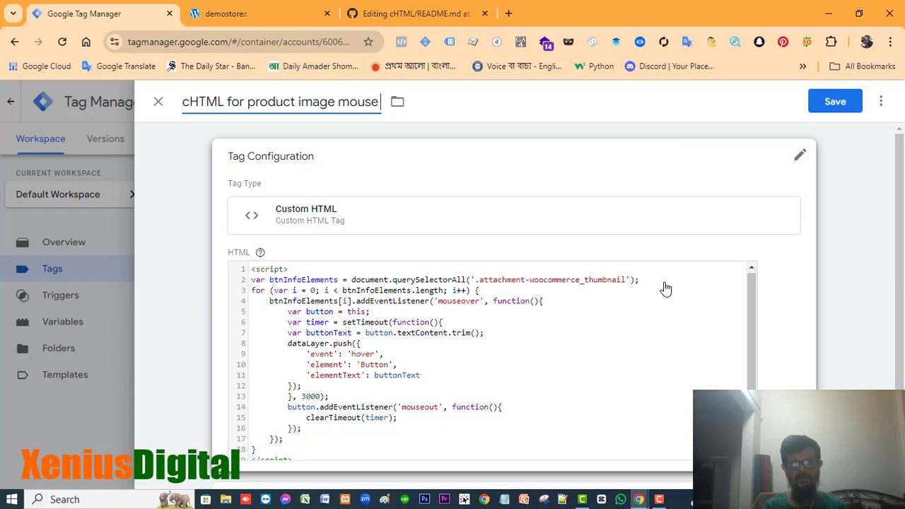
pyautogui.write(' hover')
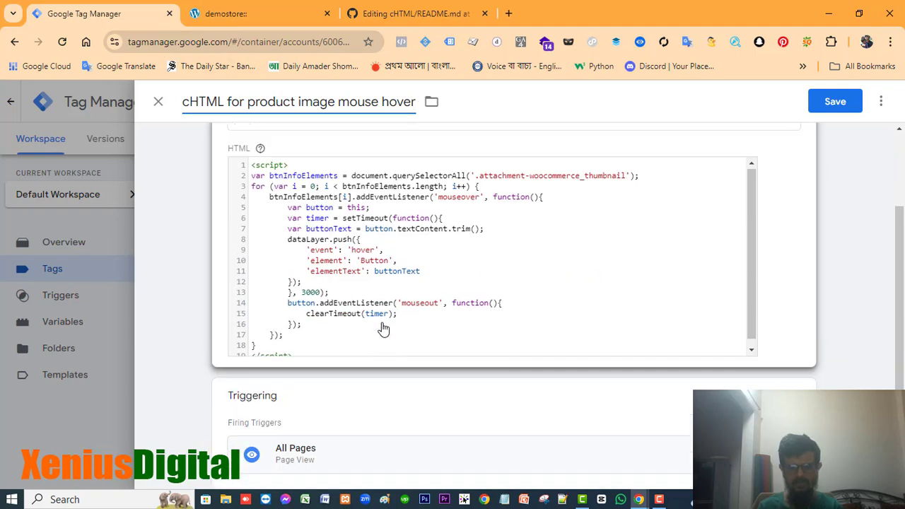
pyautogui.click(835, 102)
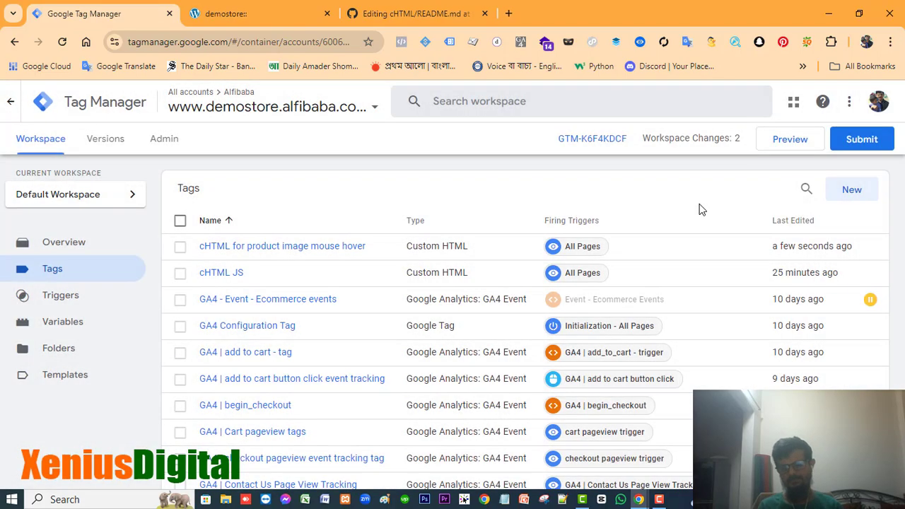
# Open the saved product image mouse hover tag, examine the event name in its dataLayer push code, and close the tag.
pyautogui.scroll(-4, 897, 268)
pyautogui.scroll(5, 892, 265)
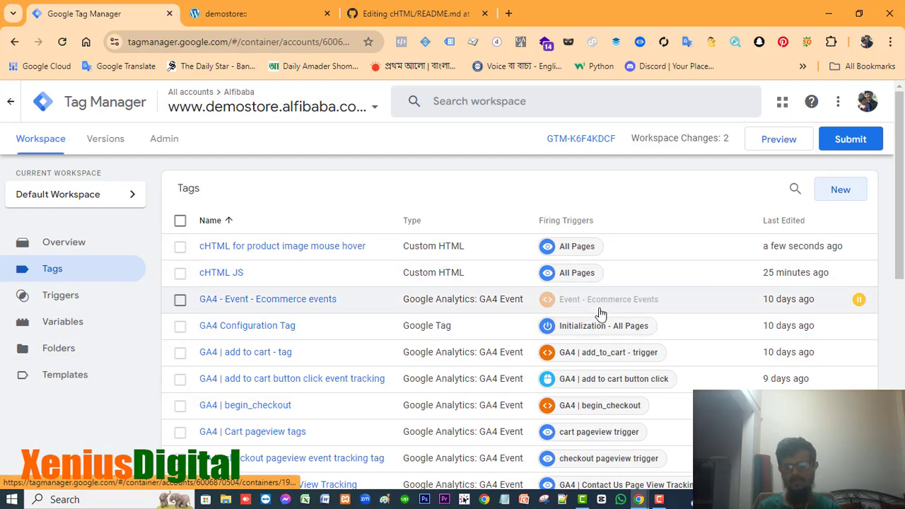
pyautogui.click(341, 253)
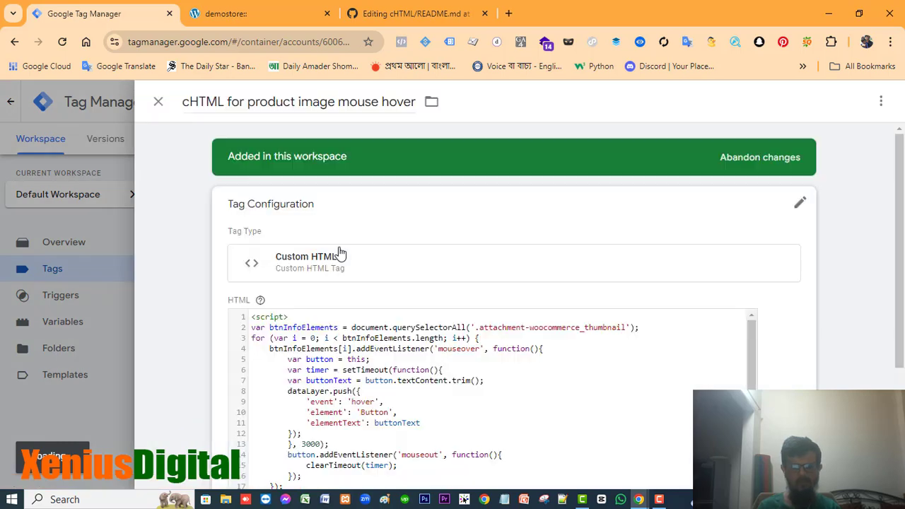
pyautogui.scroll(-2, 630, 244)
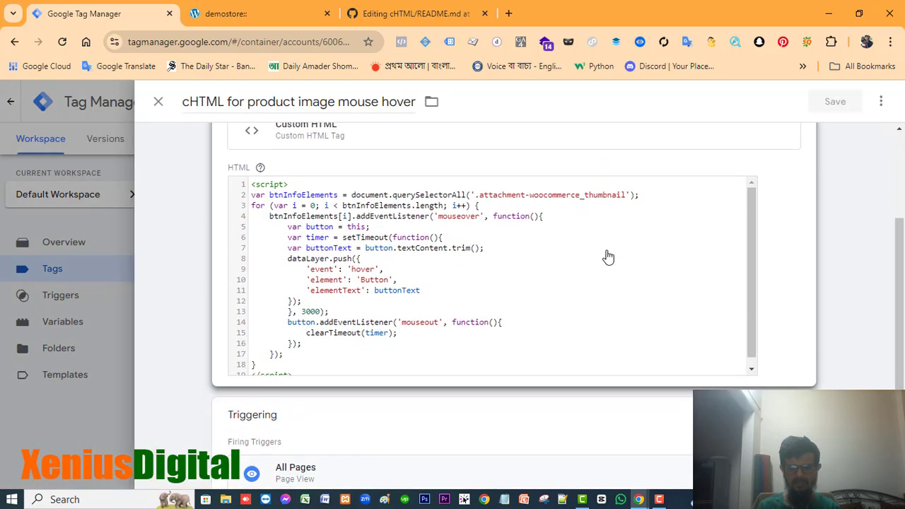
pyautogui.click(366, 271)
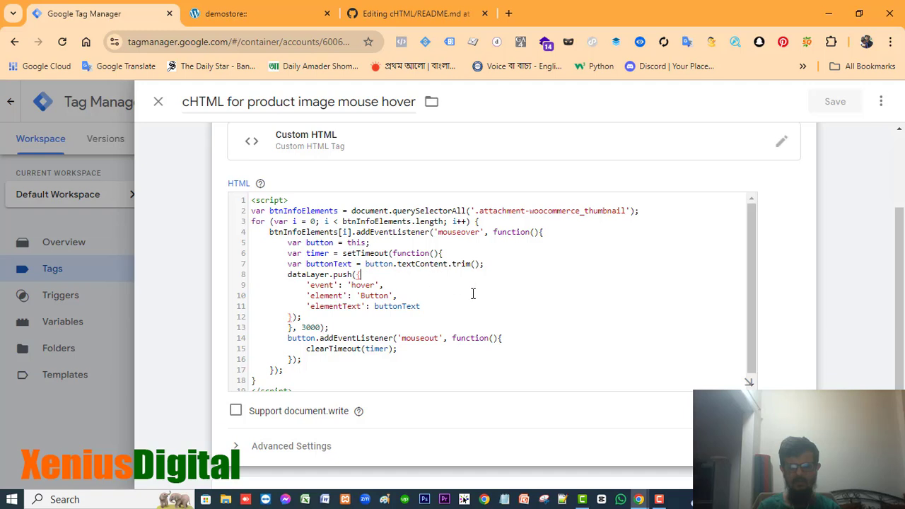
pyautogui.click(496, 305)
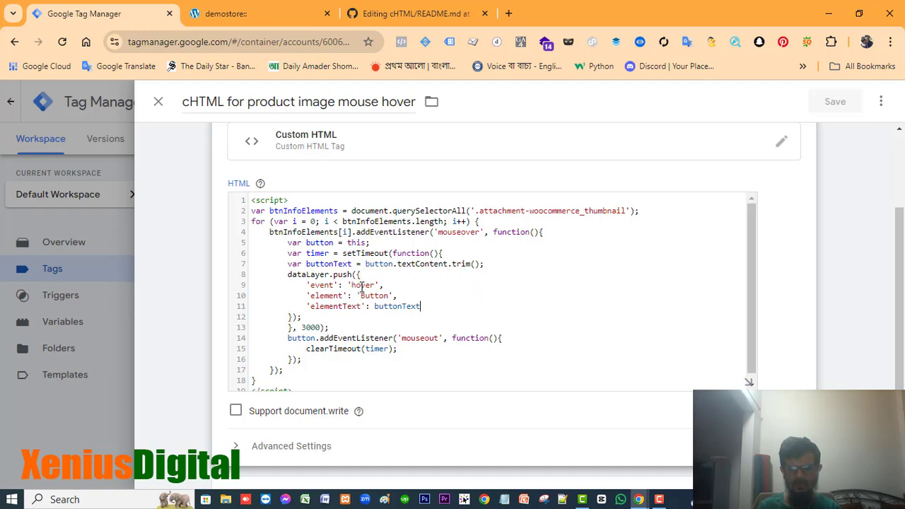
pyautogui.doubleClick(360, 285)
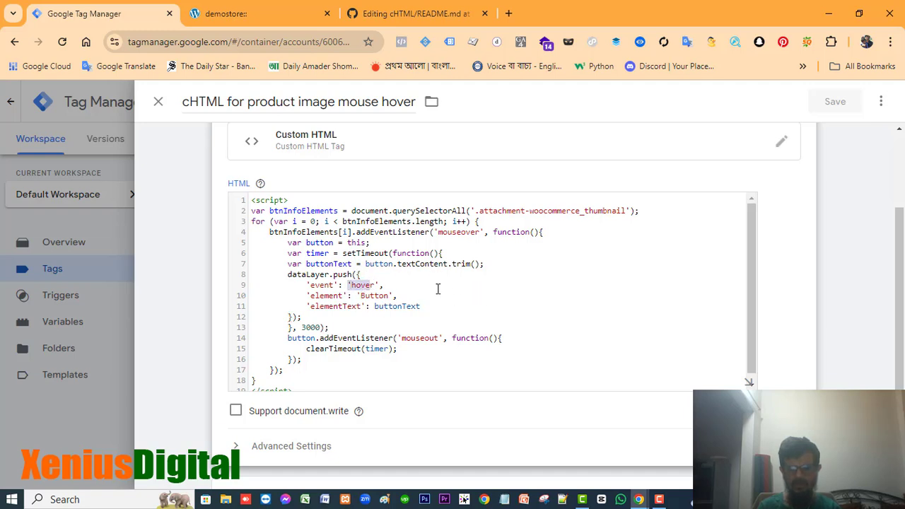
pyautogui.click(457, 289)
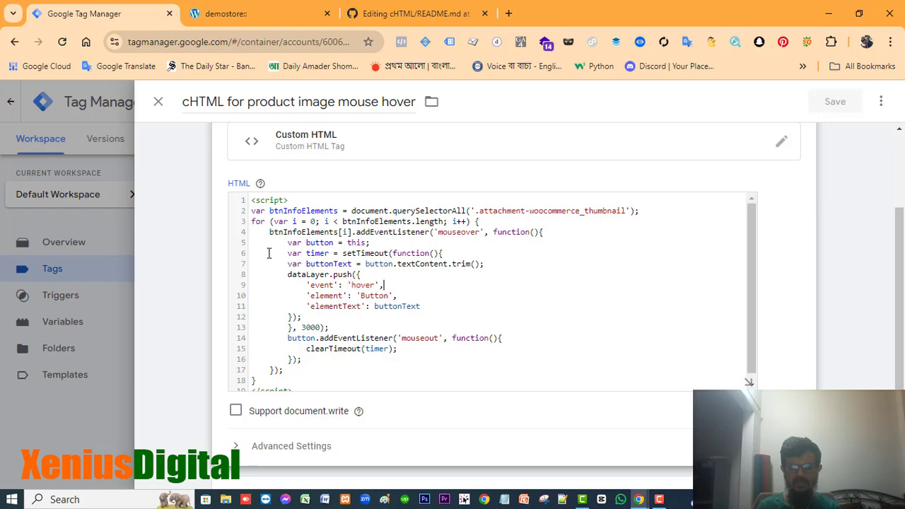
pyautogui.click(158, 101)
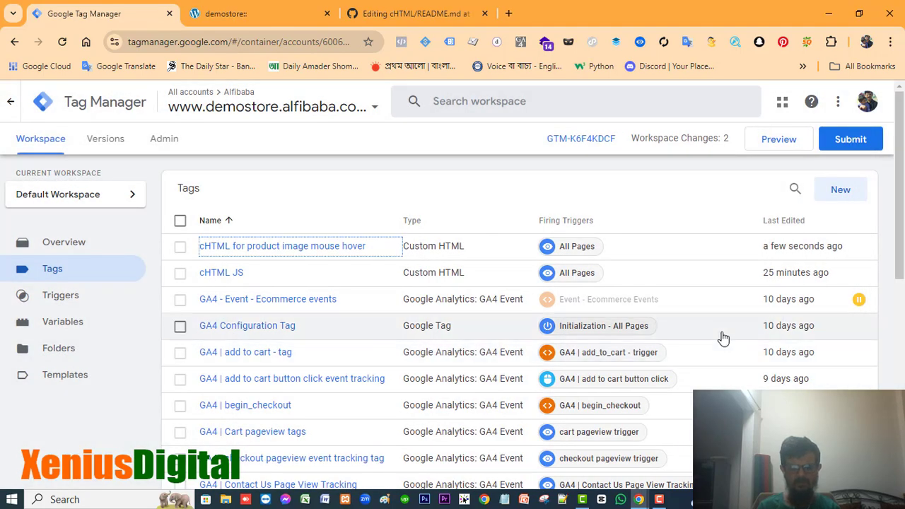
# Look through the workspace's full list of tags and their firing triggers.
pyautogui.scroll(-2, 723, 339)
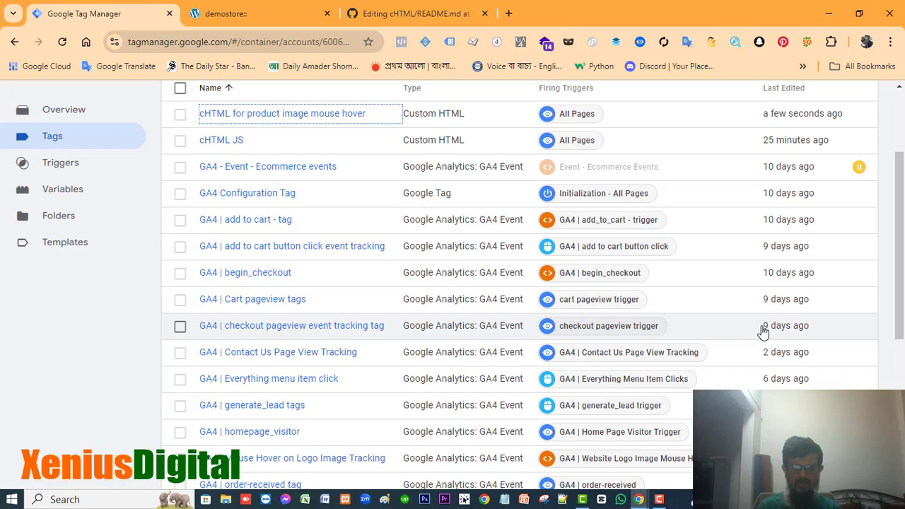
pyautogui.scroll(-5, 762, 332)
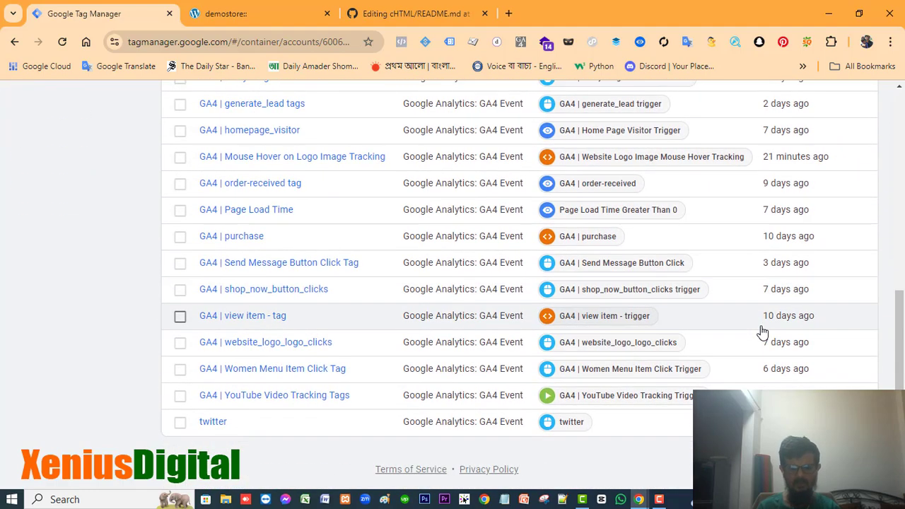
pyautogui.scroll(8, 761, 332)
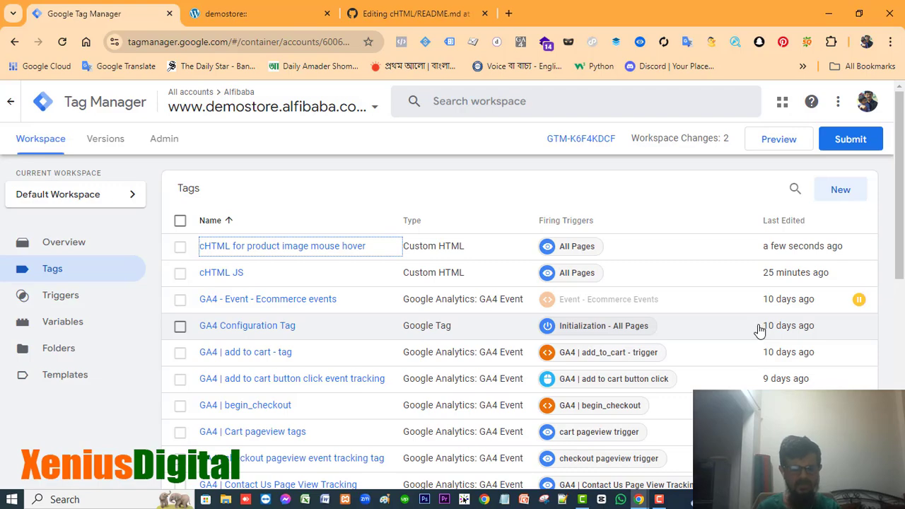
pyautogui.scroll(-7, 759, 331)
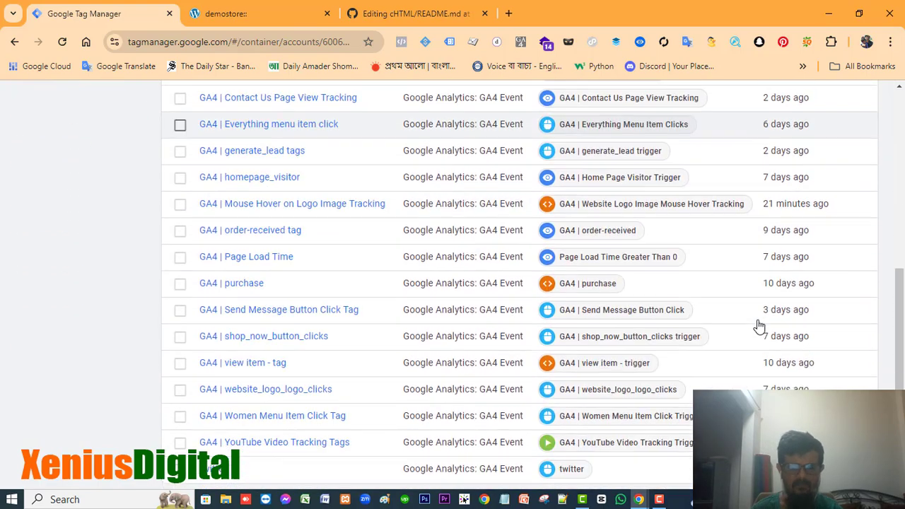
pyautogui.scroll(-1, 759, 326)
pyautogui.scroll(8, 759, 325)
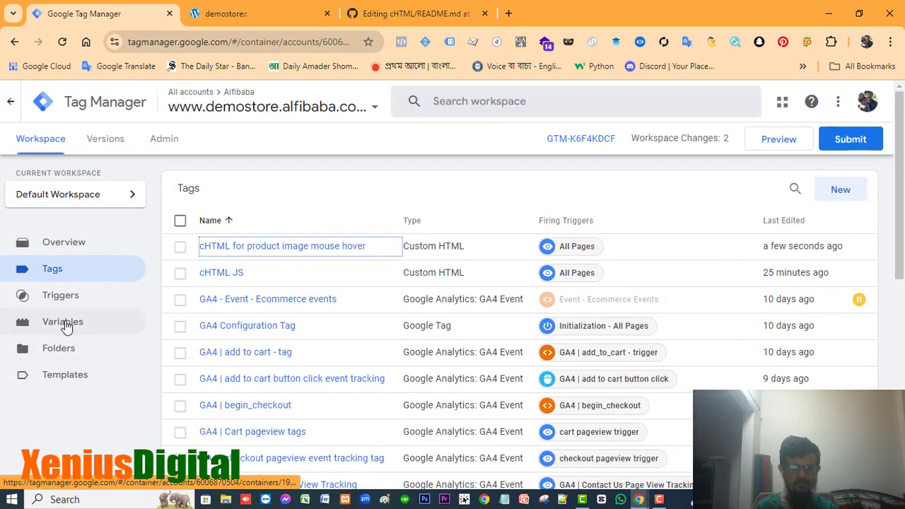
# Examine the workspace's built-in and user-defined variables.
pyautogui.click(65, 323)
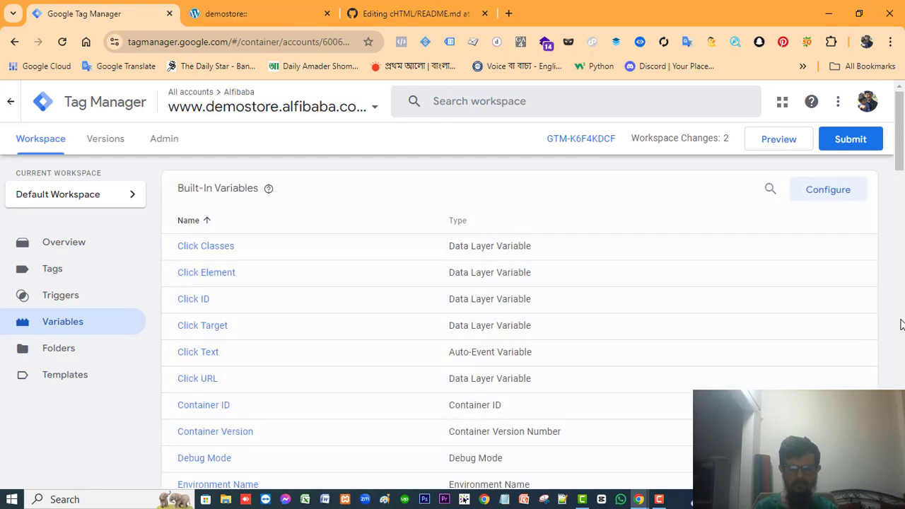
pyautogui.scroll(-15, 896, 318)
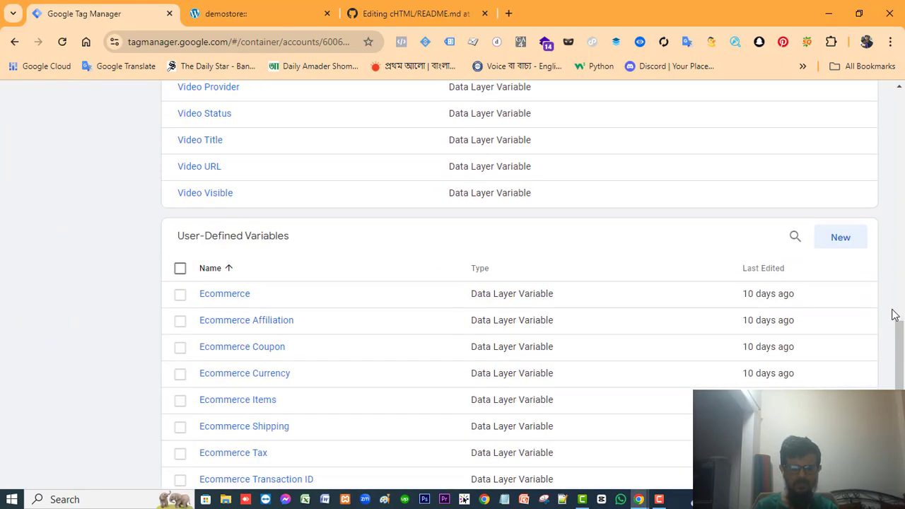
pyautogui.scroll(-5, 894, 315)
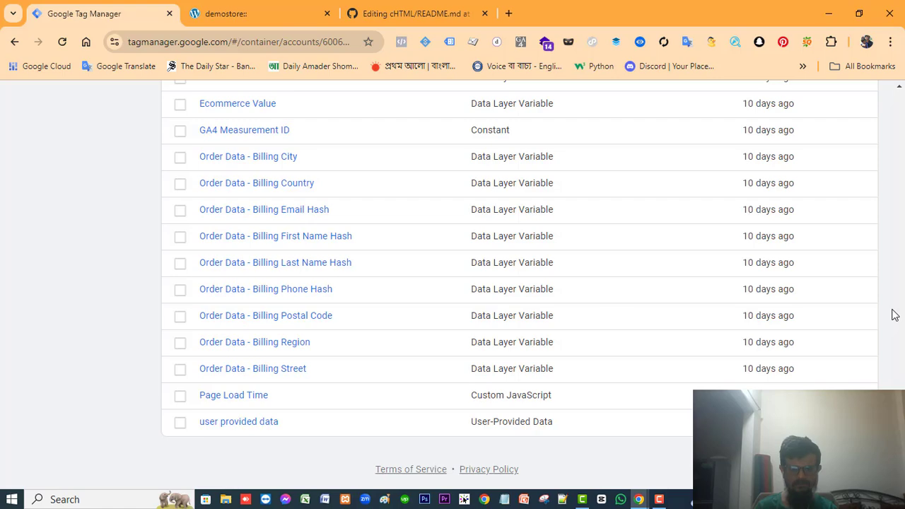
pyautogui.scroll(4, 894, 315)
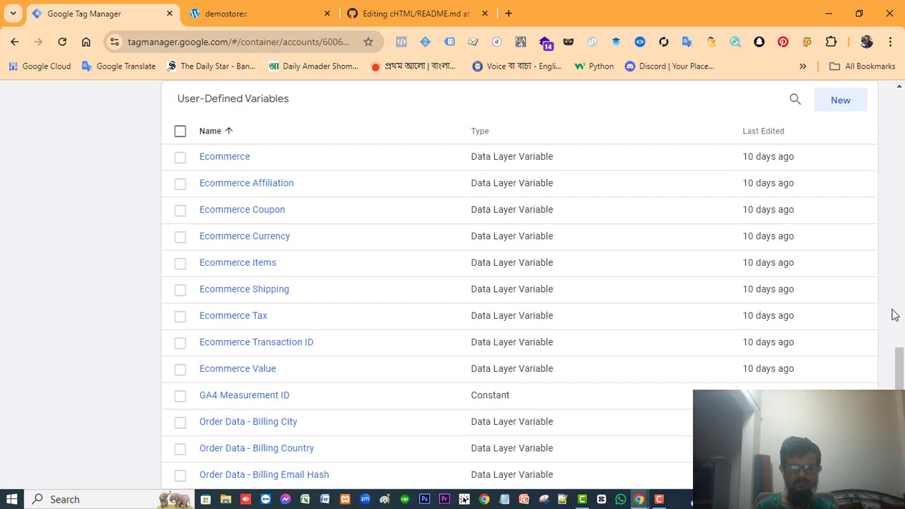
pyautogui.scroll(9, 895, 315)
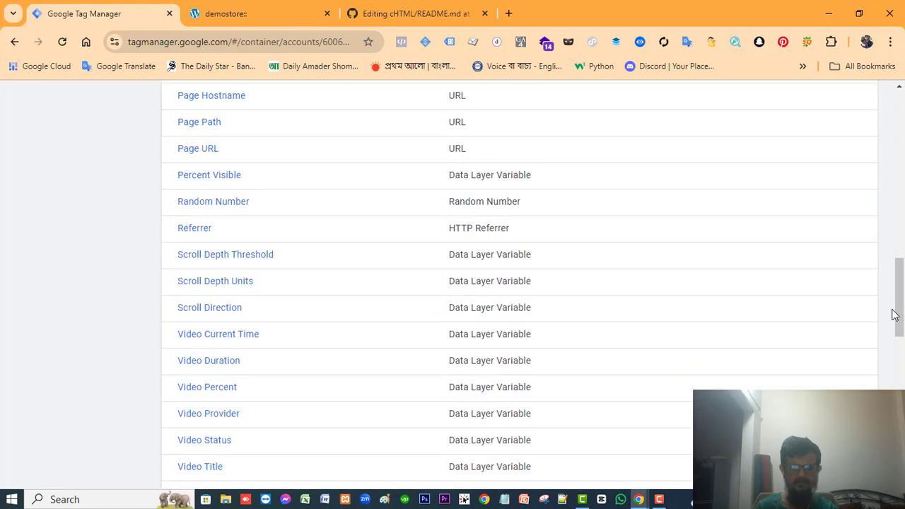
pyautogui.scroll(8, 895, 314)
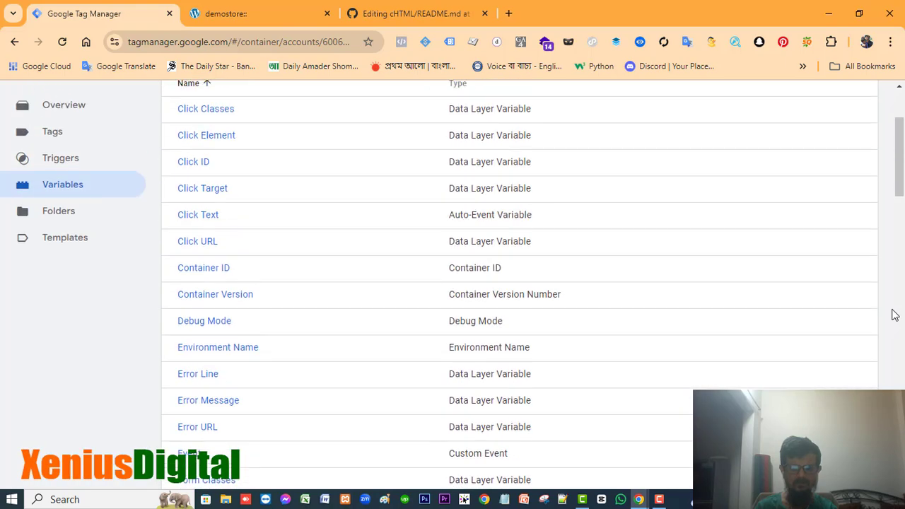
pyautogui.scroll(2, 895, 314)
pyautogui.scroll(-3, 895, 315)
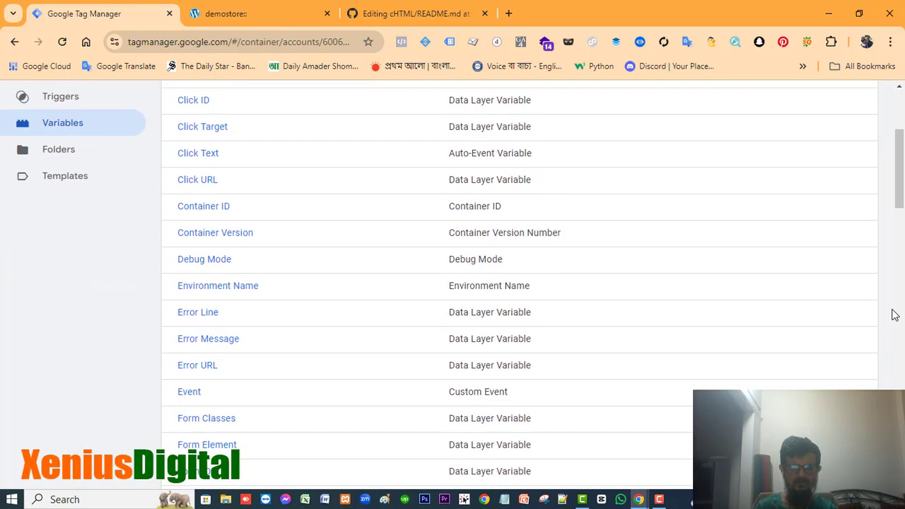
pyautogui.scroll(3, 895, 310)
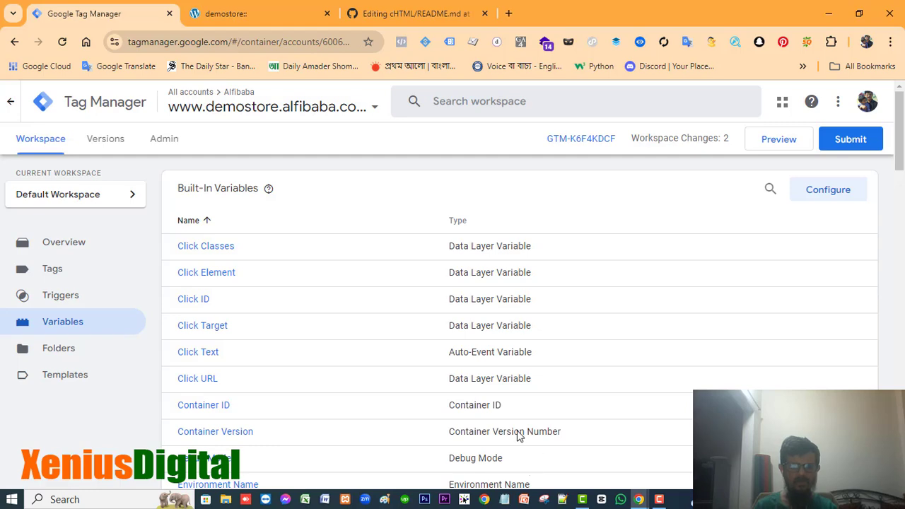
# Return to the list of tags and look over its first entries.
pyautogui.click(54, 270)
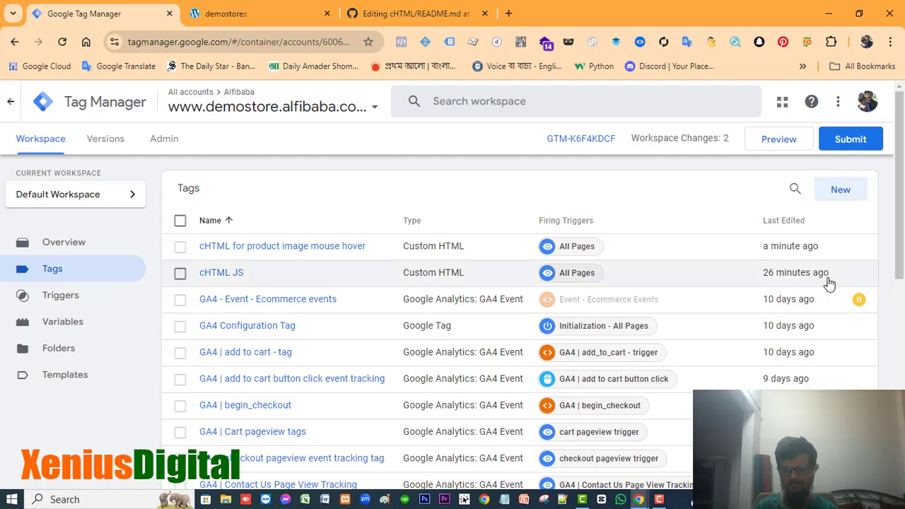
pyautogui.scroll(-2, 828, 283)
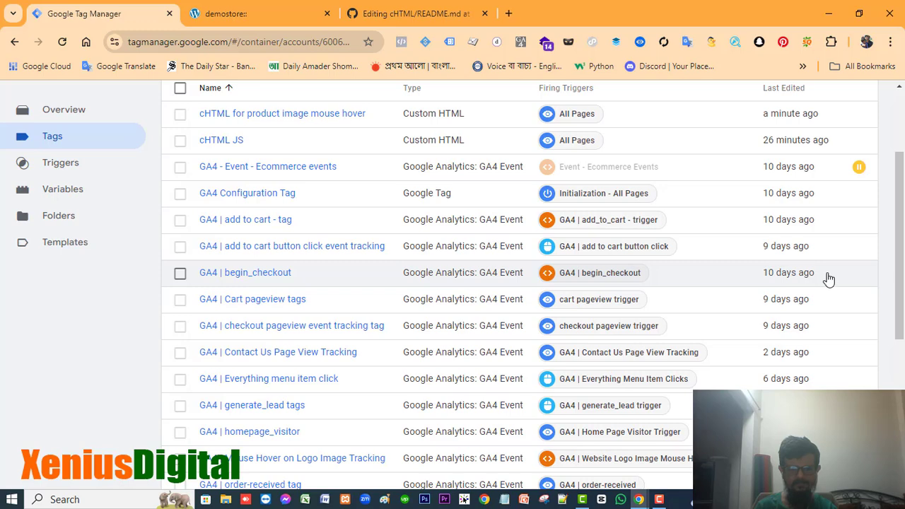
pyautogui.scroll(1, 828, 280)
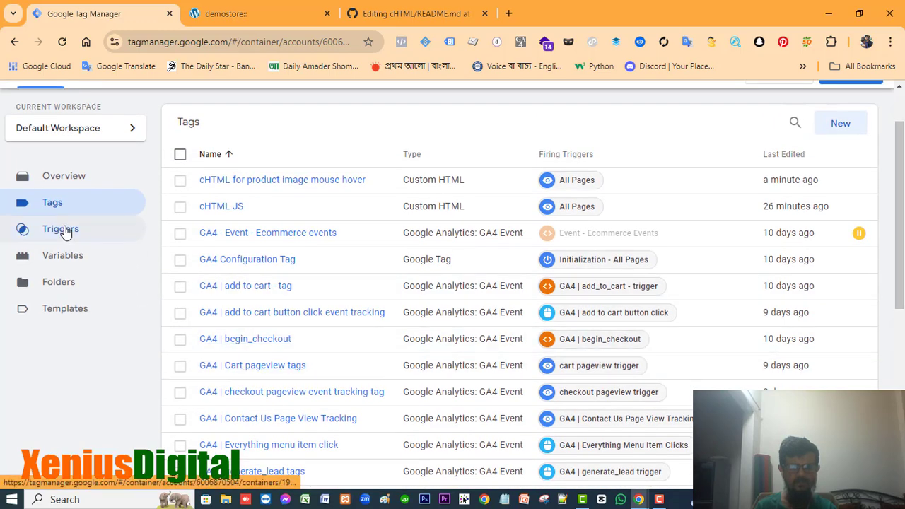
# Open the GA4 website logo image mouse hover trigger, examine its custom event name and firing condition, and close it without changes.
pyautogui.click(64, 231)
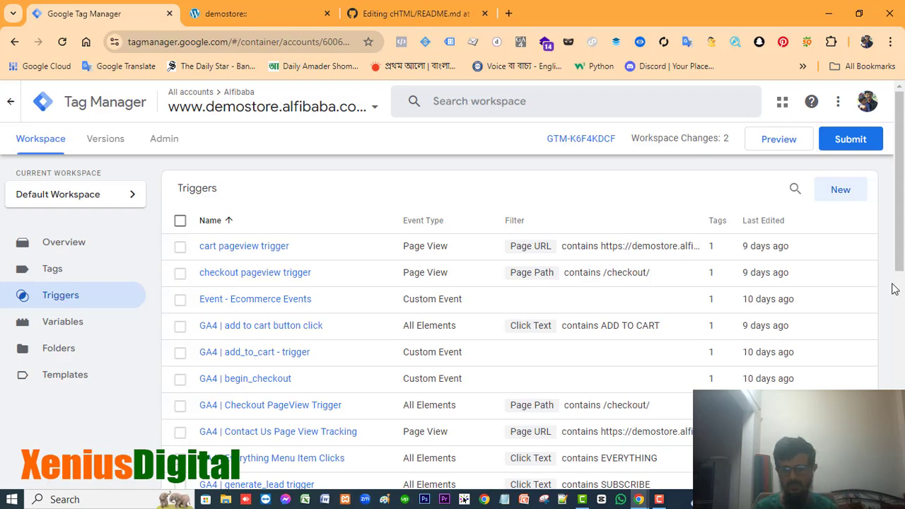
pyautogui.scroll(-3, 894, 286)
pyautogui.scroll(-2, 893, 287)
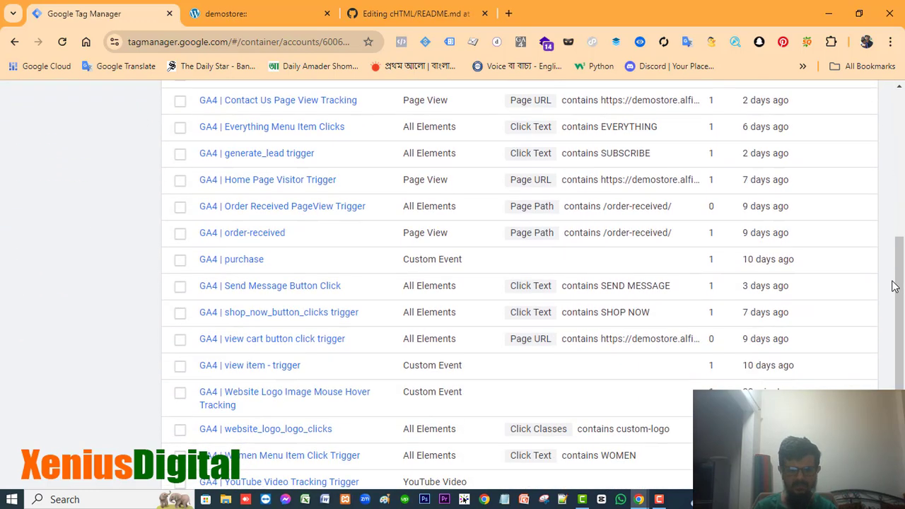
pyautogui.scroll(-2, 893, 287)
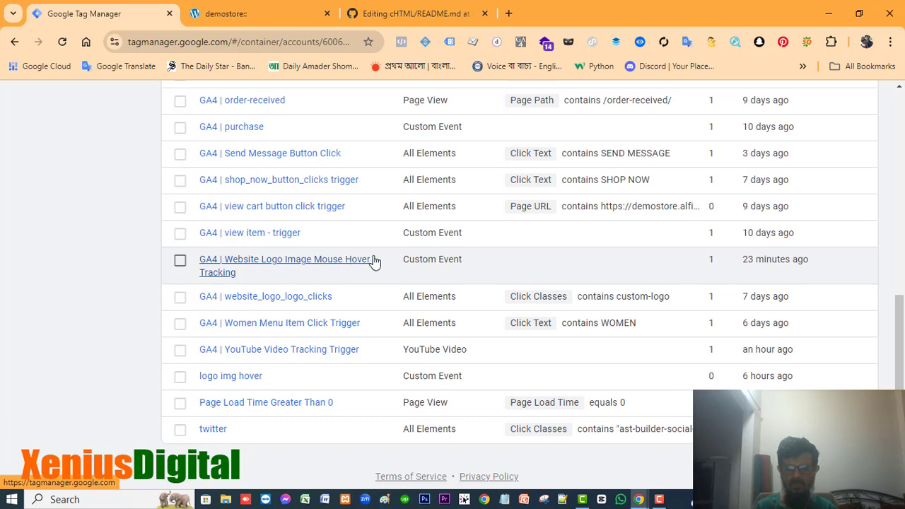
pyautogui.click(351, 263)
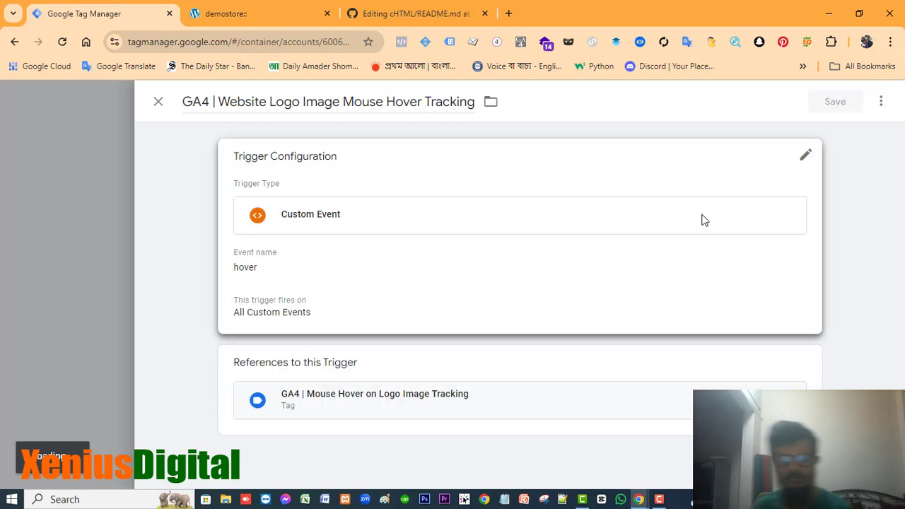
pyautogui.click(657, 266)
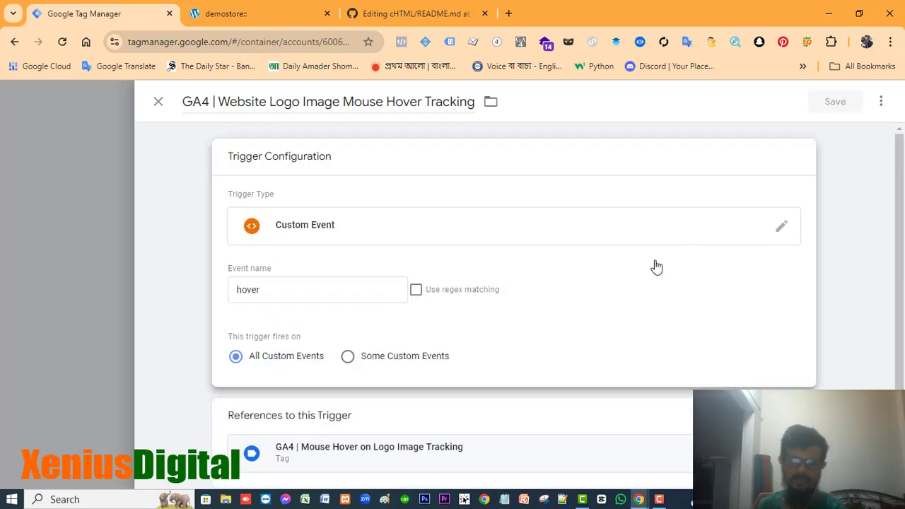
pyautogui.click(321, 292)
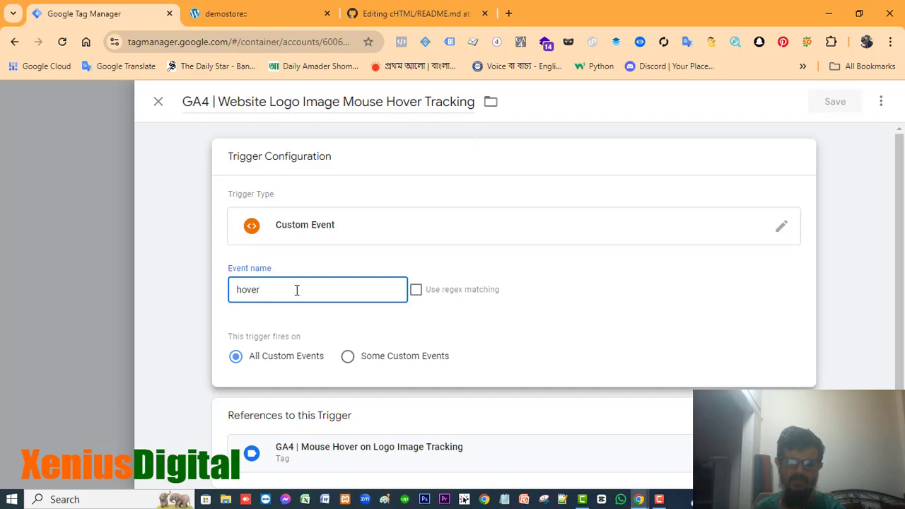
pyautogui.click(159, 102)
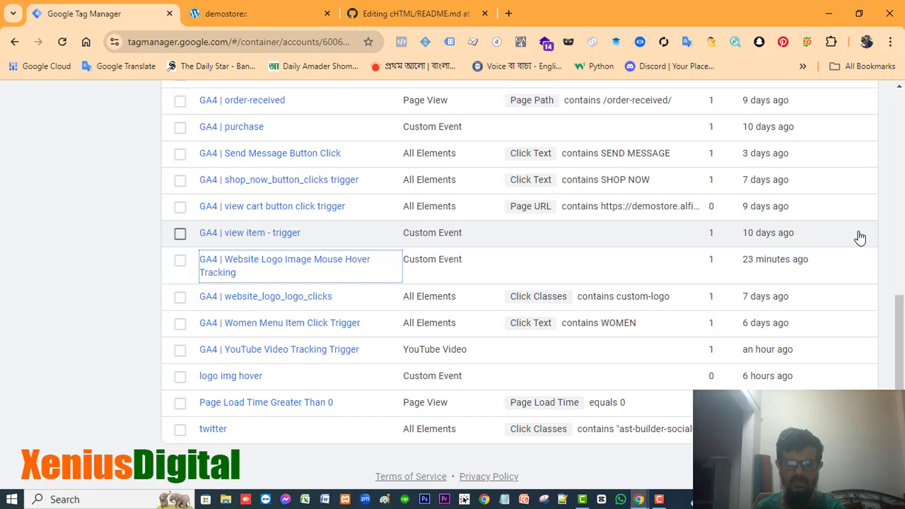
pyautogui.scroll(10, 860, 237)
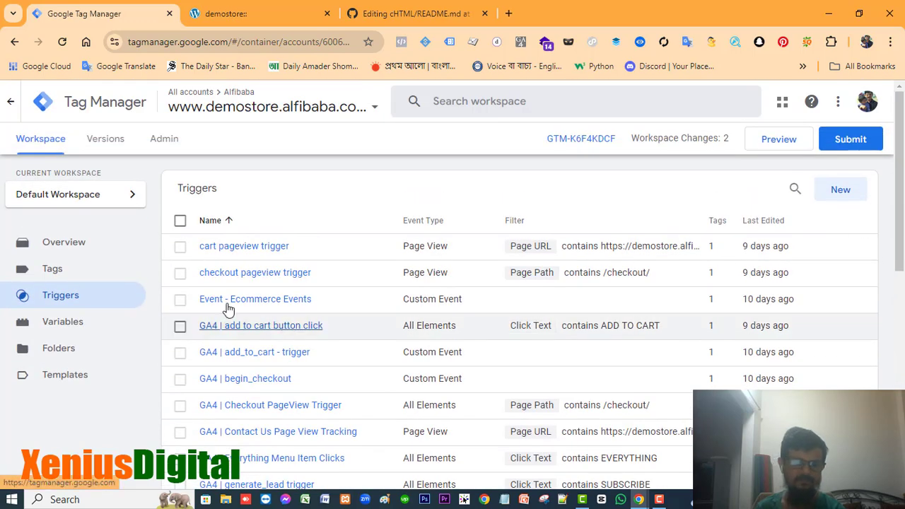
# Create a new tag in the workspace with the Google Analytics: GA4 Event type.
pyautogui.click(63, 275)
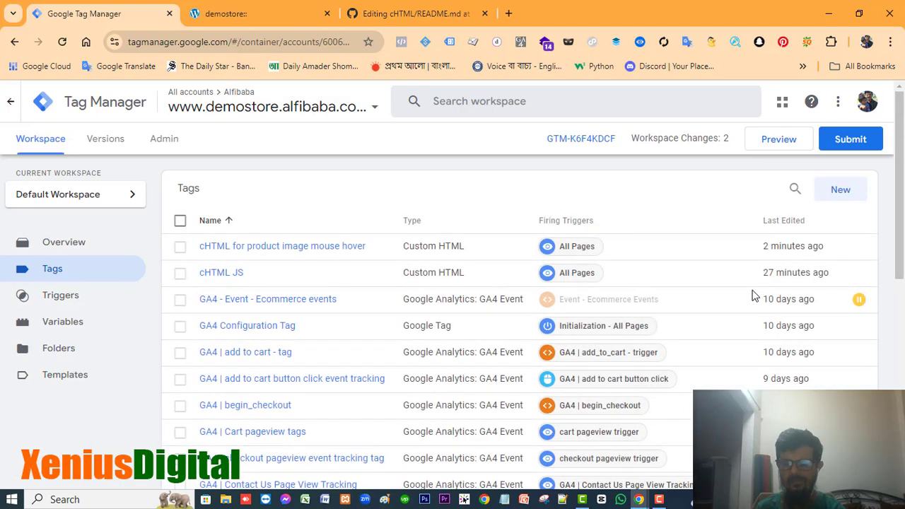
pyautogui.click(839, 189)
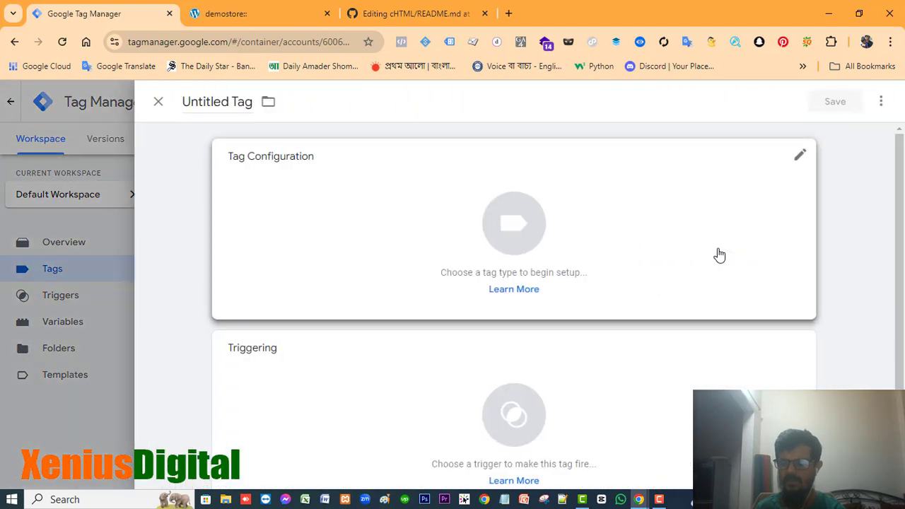
pyautogui.click(662, 214)
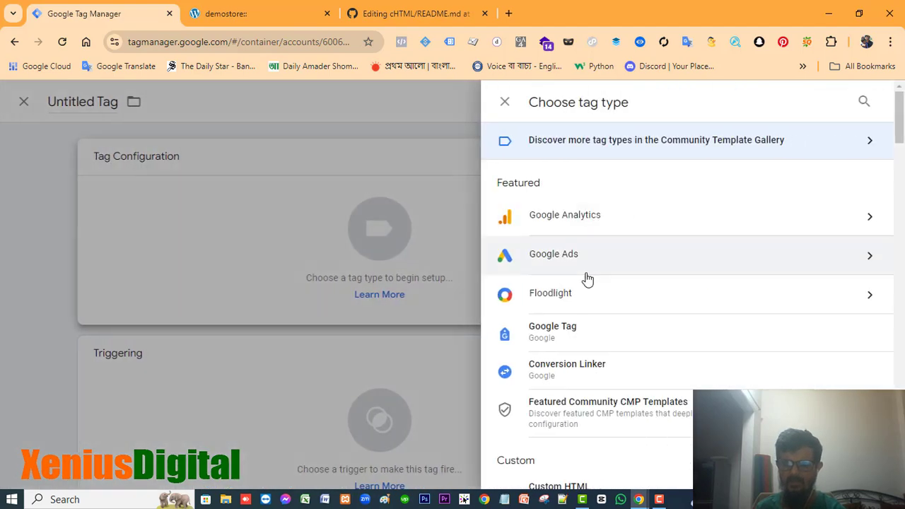
pyautogui.click(637, 216)
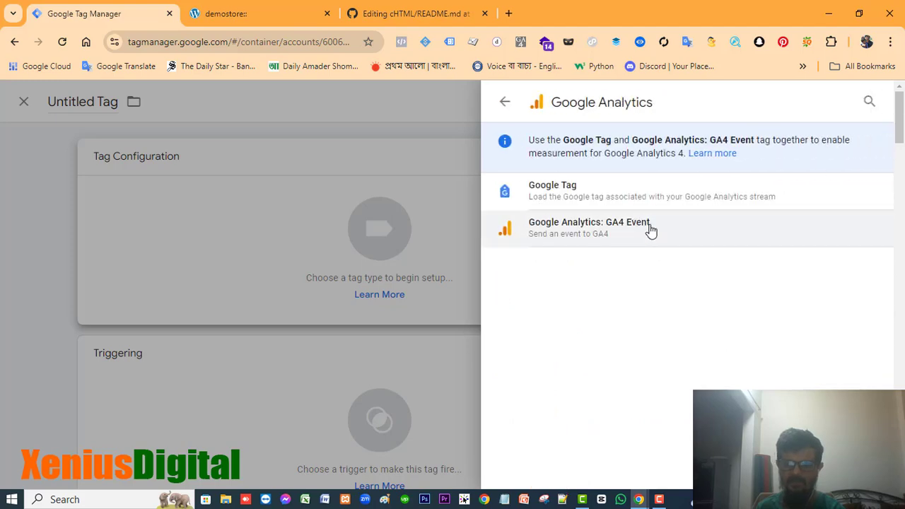
pyautogui.click(650, 229)
# Set the tag's measurement ID to the GA4 Measurement ID variable and its event name to "hover".
pyautogui.click(289, 296)
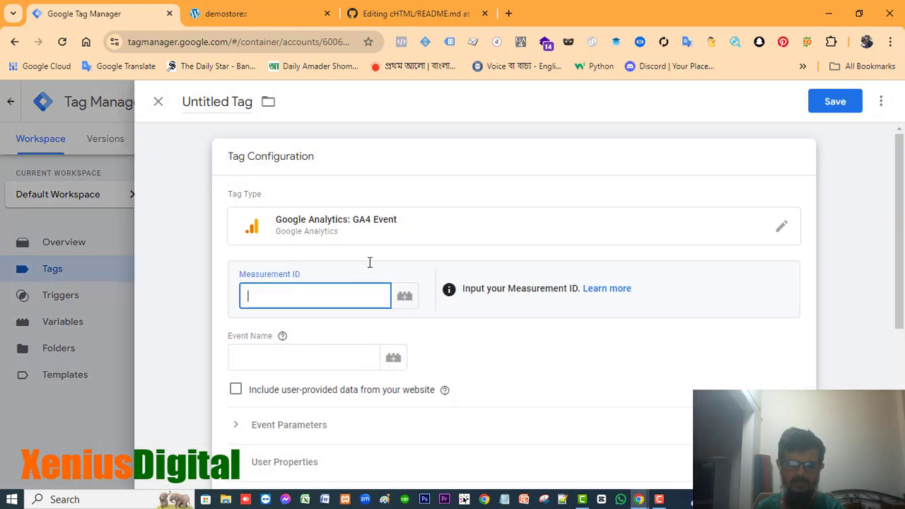
pyautogui.scroll(-1, 369, 262)
pyautogui.click(409, 282)
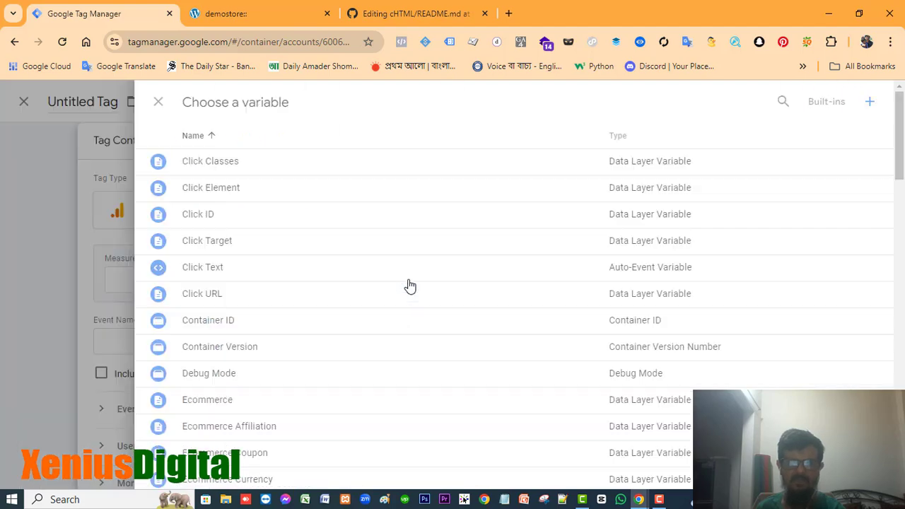
pyautogui.scroll(-6, 679, 301)
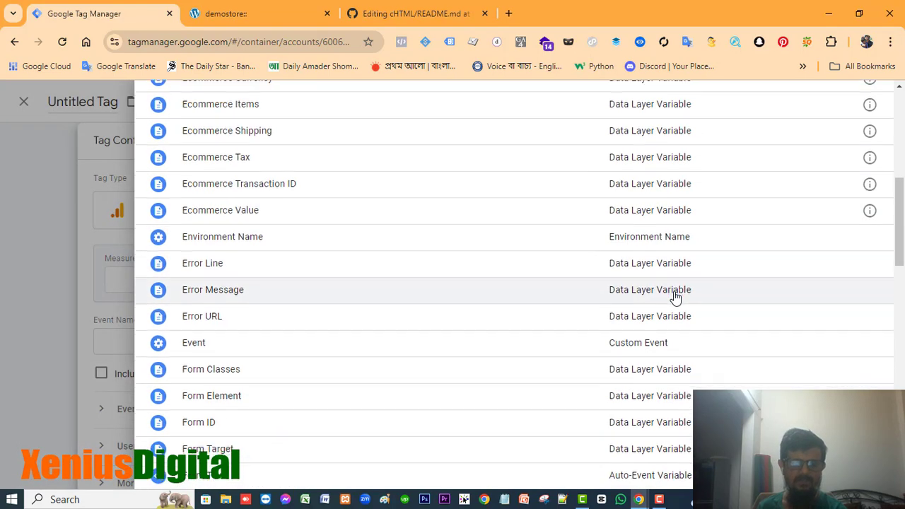
pyautogui.scroll(-5, 675, 297)
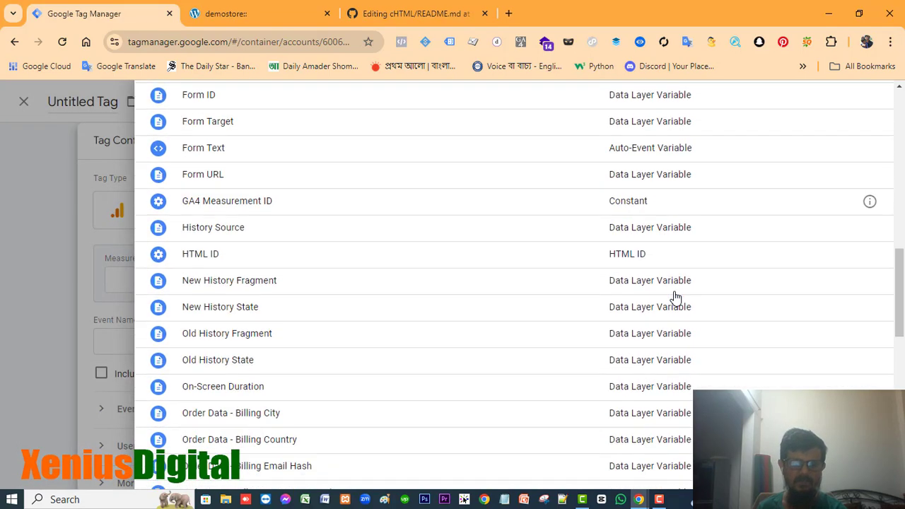
pyautogui.click(248, 203)
pyautogui.click(279, 341)
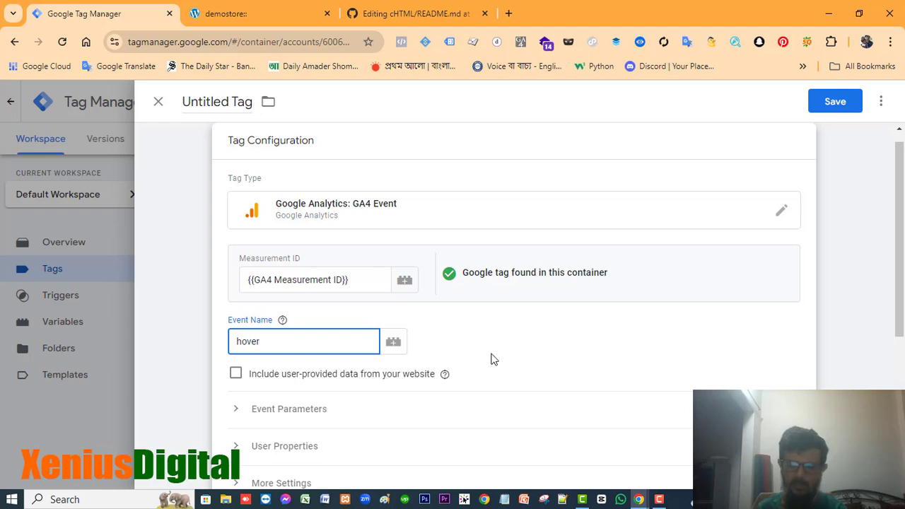
# Assign the existing custom event trigger "GA4 | Website Logo Image Mouse Hover Tracking" as the tag's firing trigger.
pyautogui.scroll(-1, 625, 341)
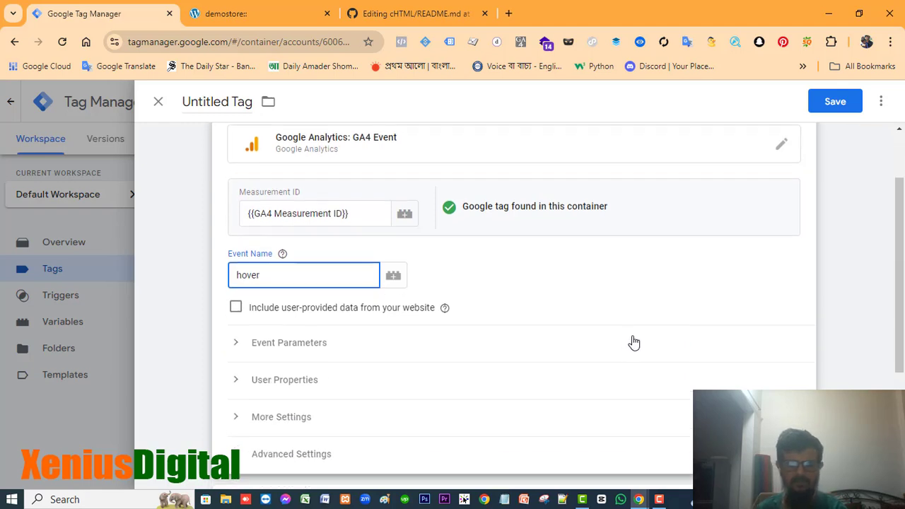
pyautogui.scroll(-2, 759, 274)
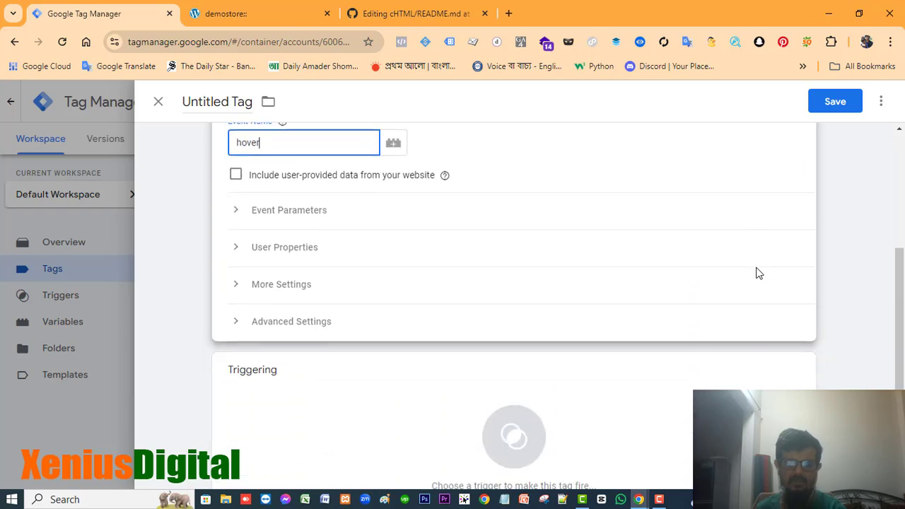
pyautogui.scroll(1, 759, 274)
pyautogui.scroll(-2, 758, 273)
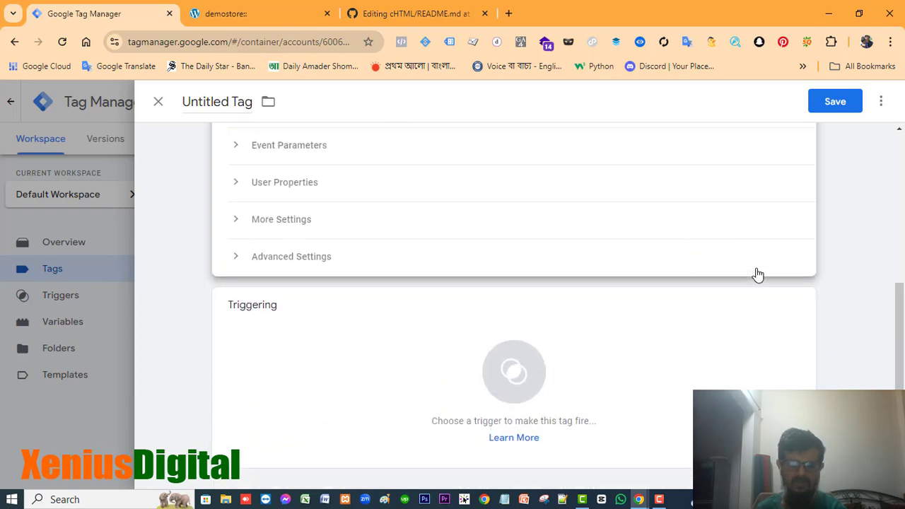
pyautogui.click(500, 355)
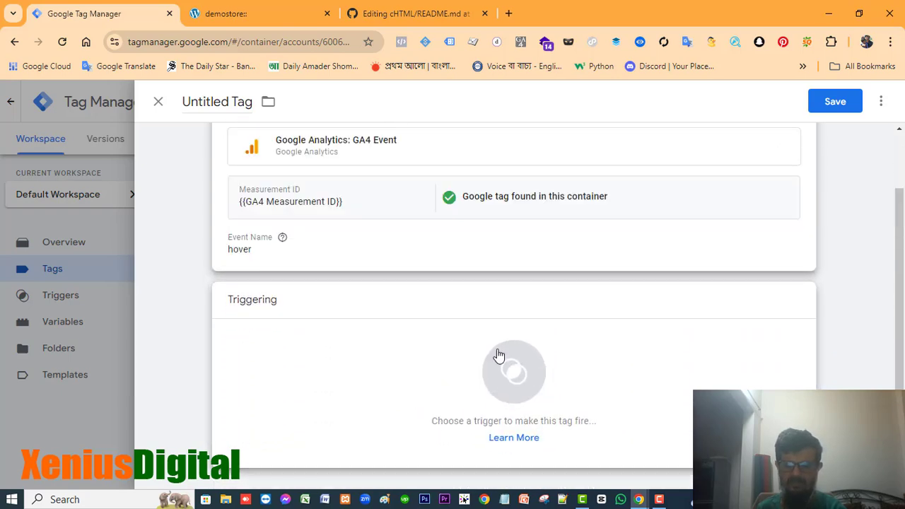
pyautogui.scroll(-4, 707, 293)
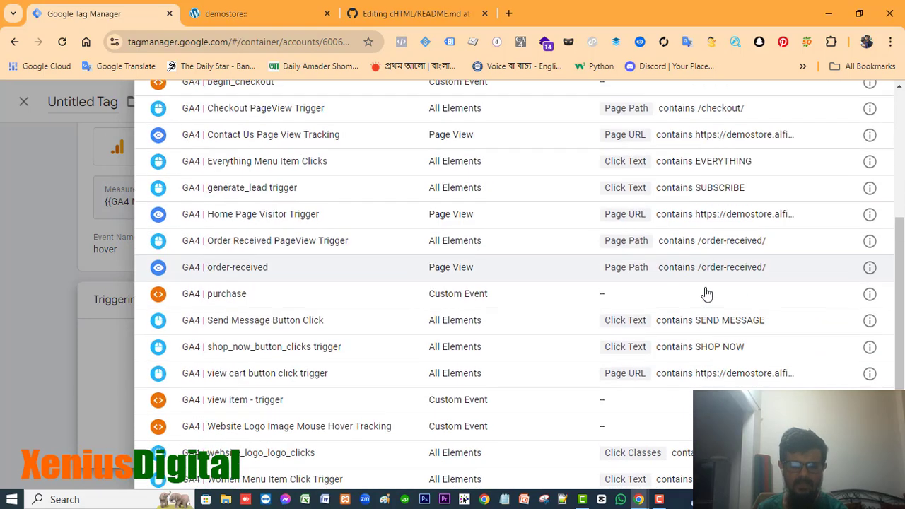
pyautogui.scroll(-2, 707, 294)
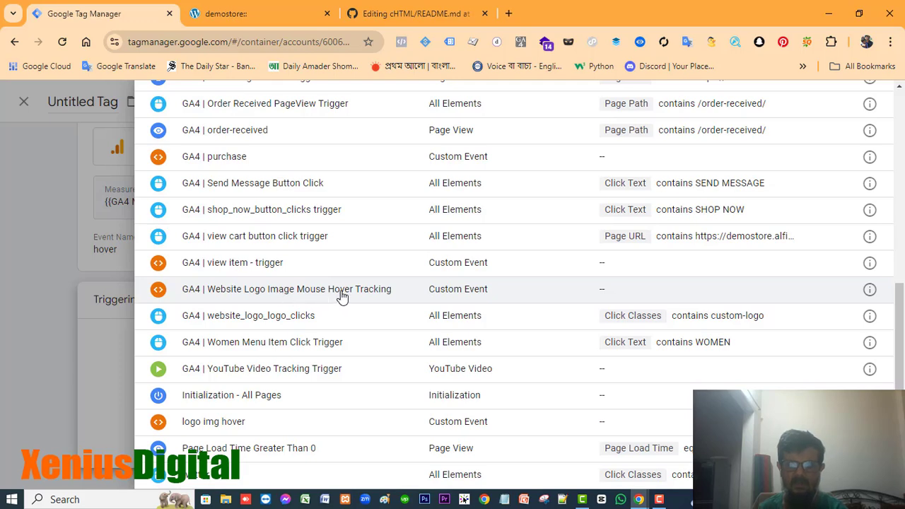
pyautogui.click(303, 296)
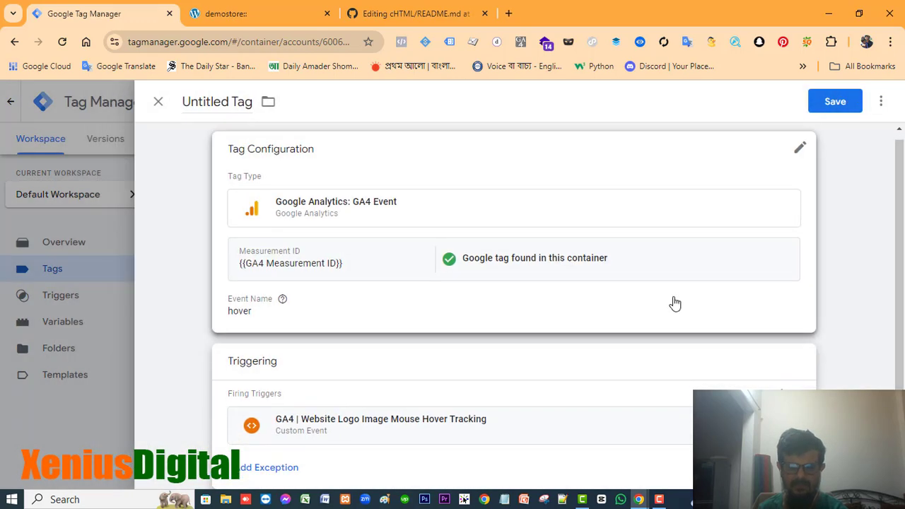
# Name the new tag "GA4 | product image mouse hover tracking" and save it.
pyautogui.click(576, 308)
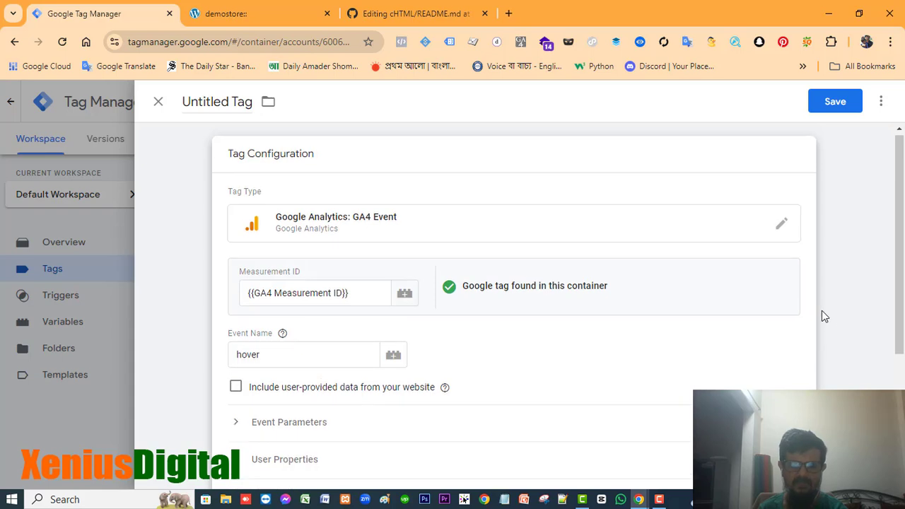
pyautogui.click(218, 101)
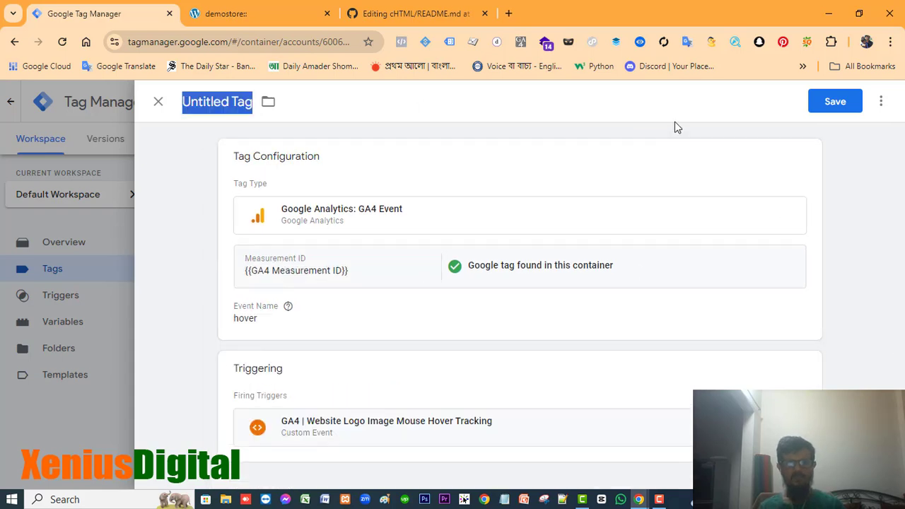
pyautogui.write('GA4 | prod')
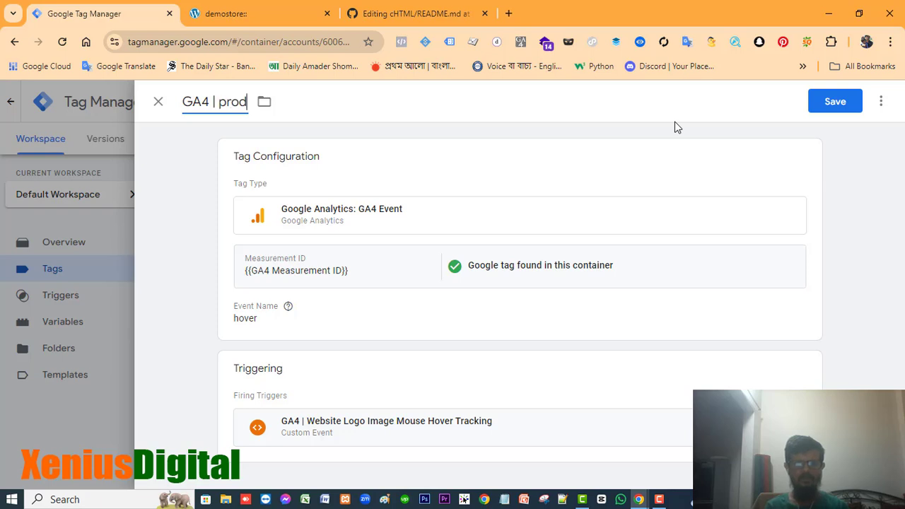
pyautogui.write('uct image')
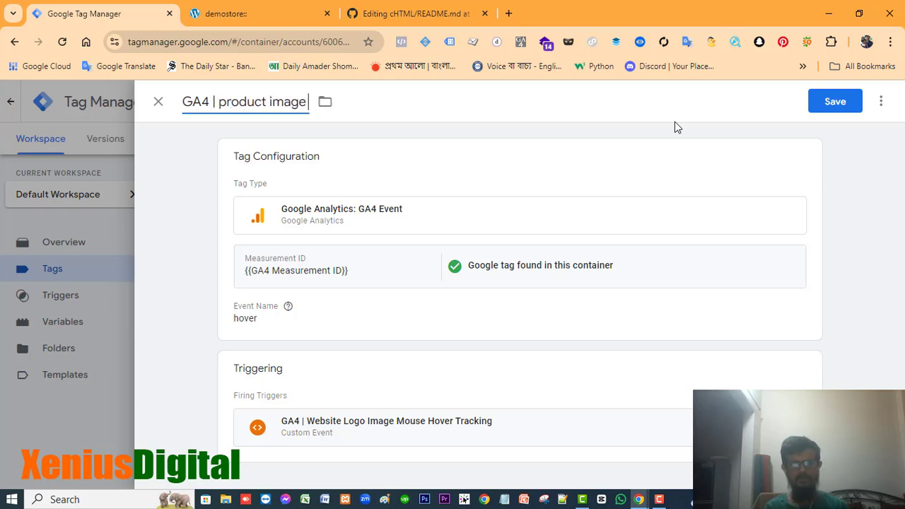
pyautogui.write(' mouse h')
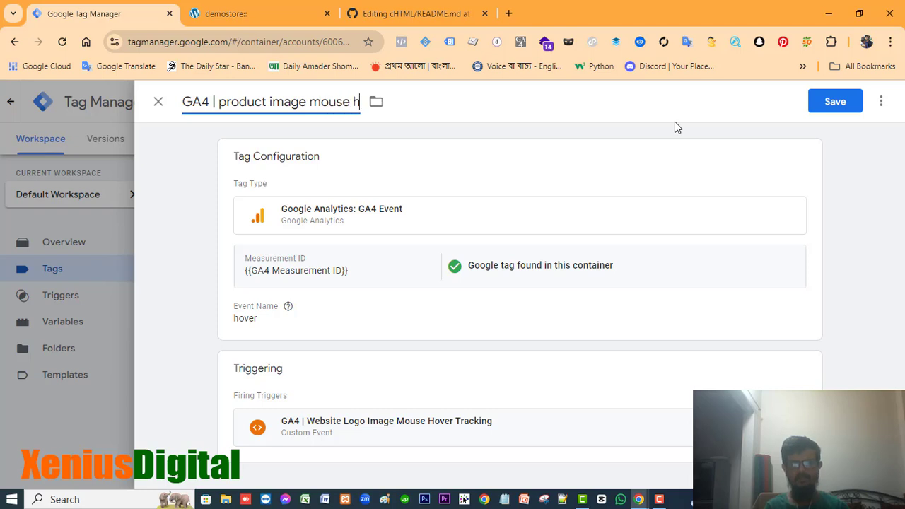
pyautogui.write('over tracking')
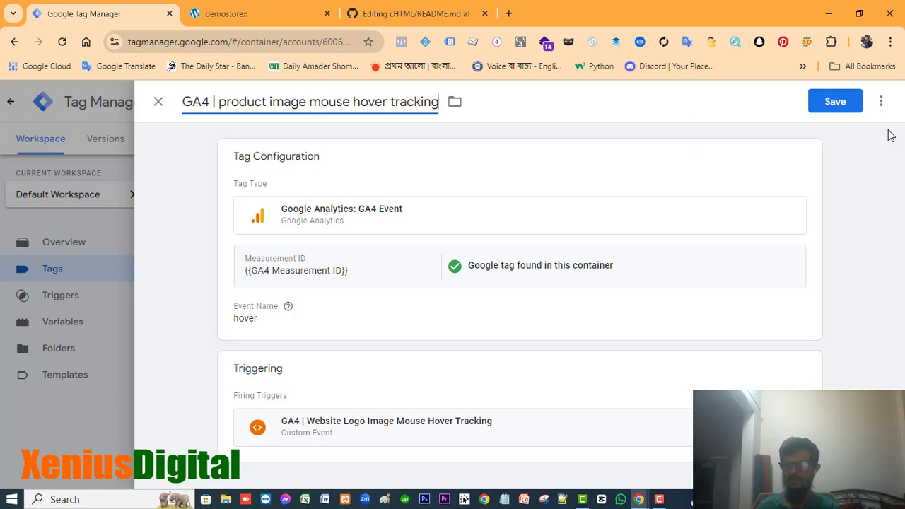
pyautogui.click(834, 103)
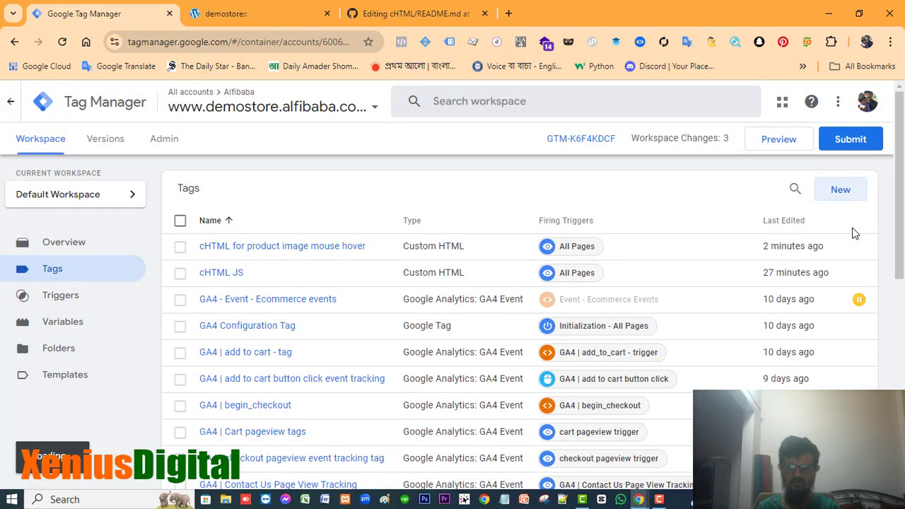
# Submit the workspace changes and publish them as a new container version without a name or description.
pyautogui.scroll(-3, 842, 225)
pyautogui.scroll(5, 842, 225)
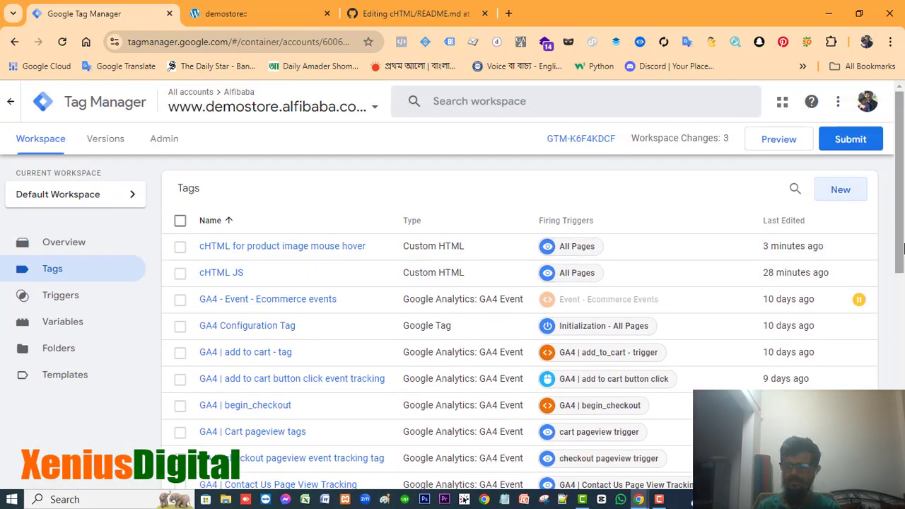
pyautogui.click(850, 141)
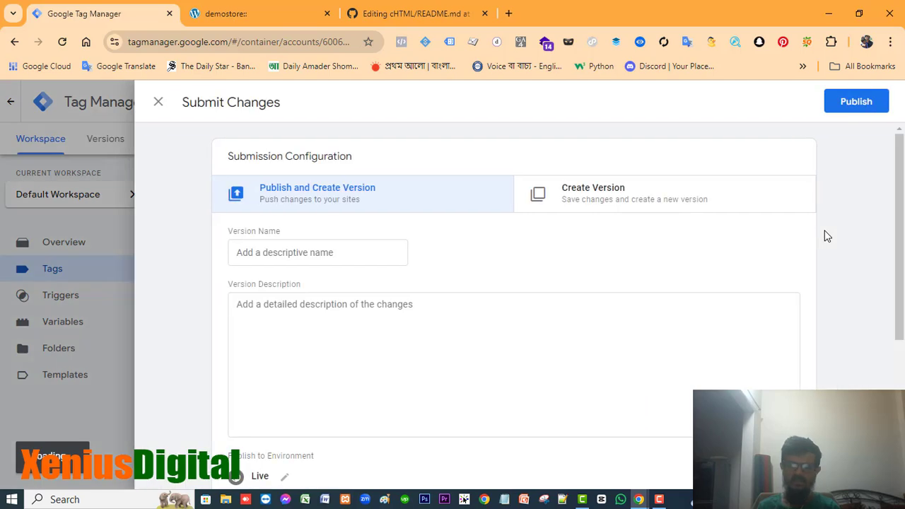
pyautogui.click(855, 101)
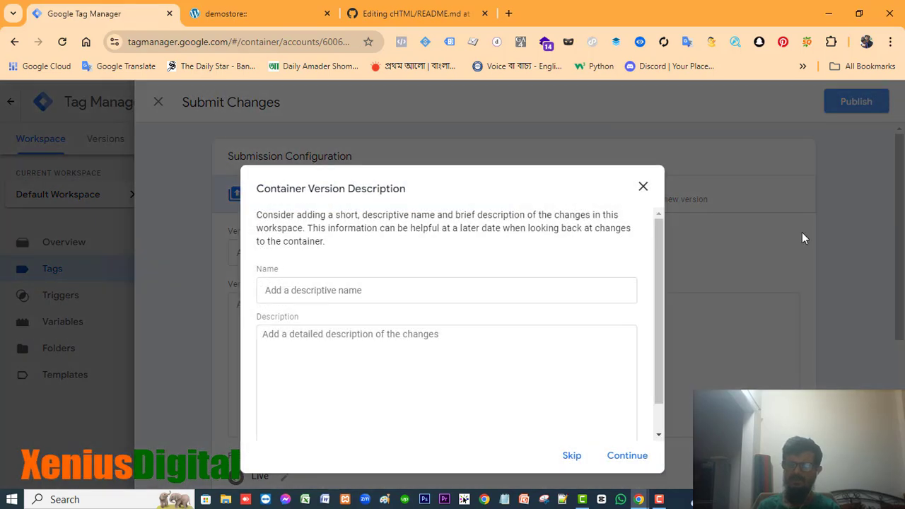
pyautogui.click(626, 466)
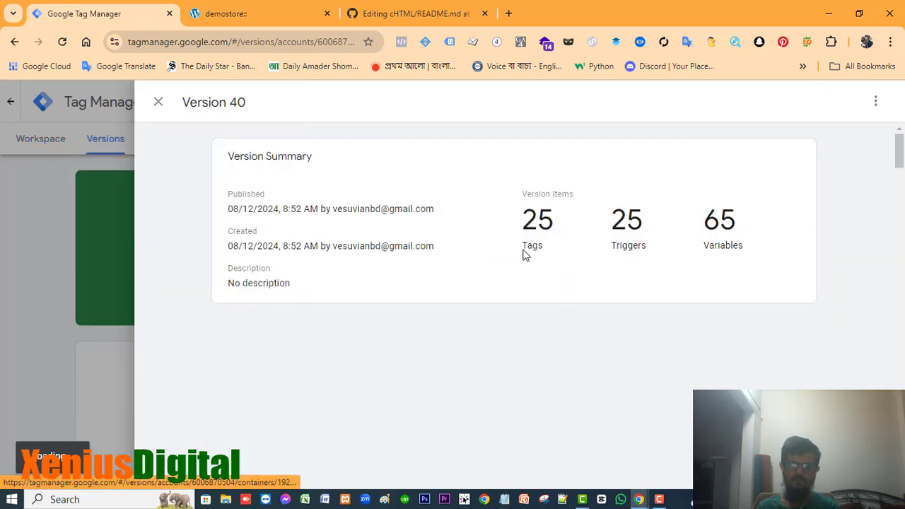
# Close the published version's summary and return from the version list to the container's workspace overview.
pyautogui.click(158, 105)
pyautogui.scroll(-6, 727, 198)
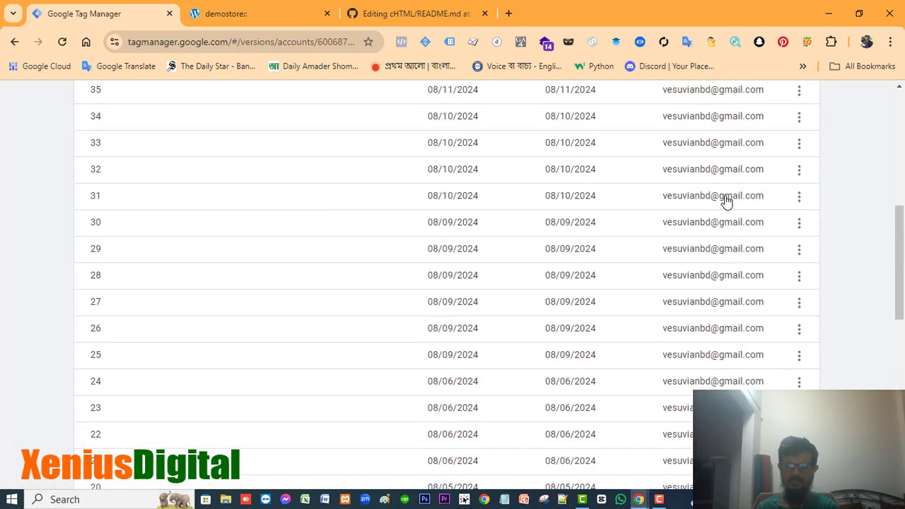
pyautogui.scroll(6, 726, 201)
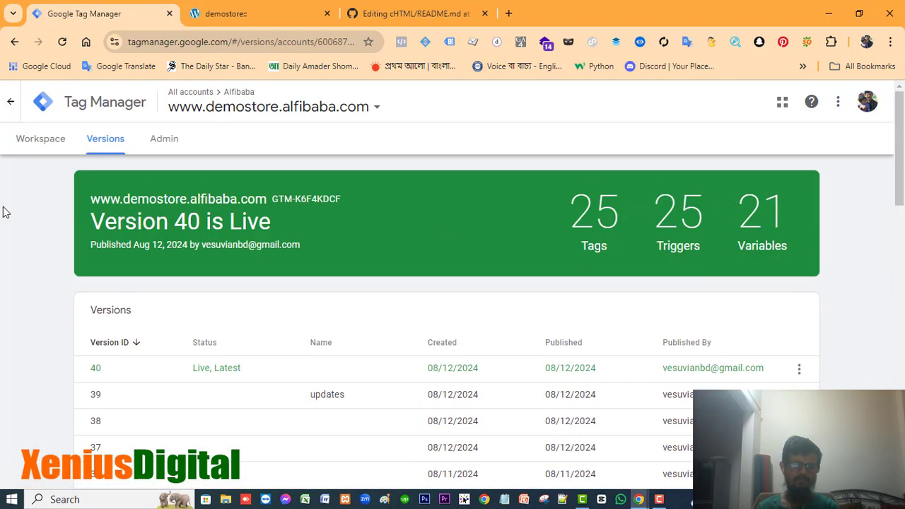
pyautogui.click(27, 139)
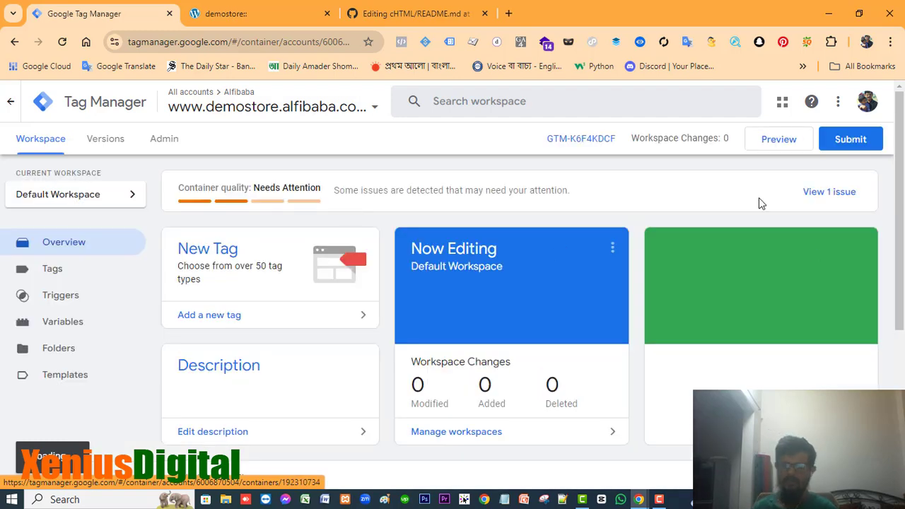
pyautogui.scroll(-3, 760, 209)
pyautogui.scroll(3, 762, 212)
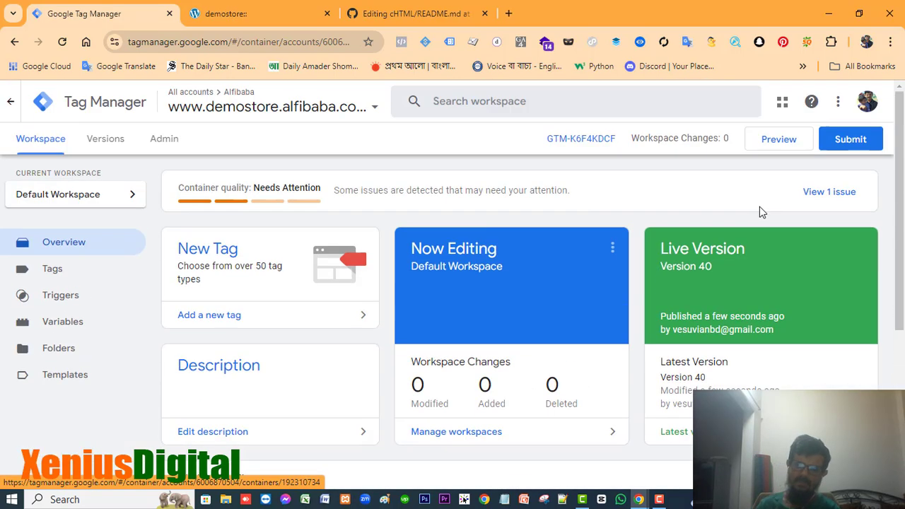
pyautogui.click(782, 143)
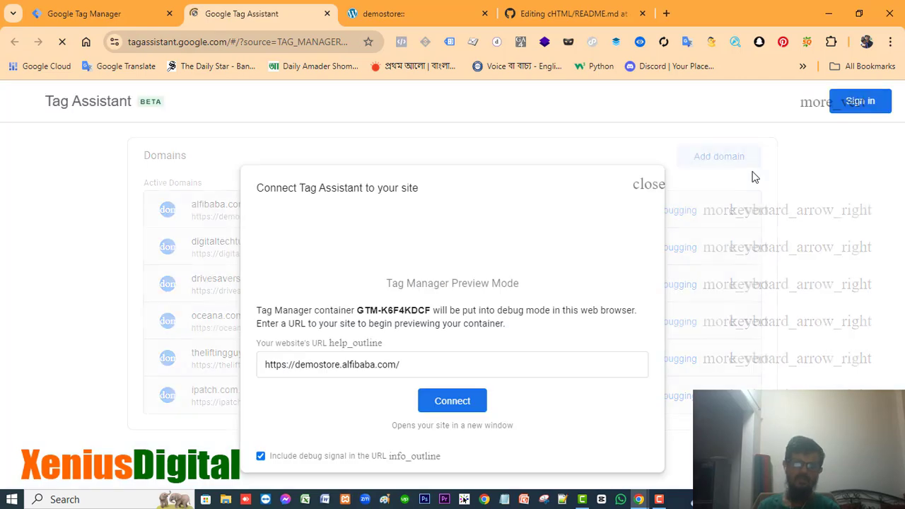
pyautogui.click(417, 364)
pyautogui.click(450, 400)
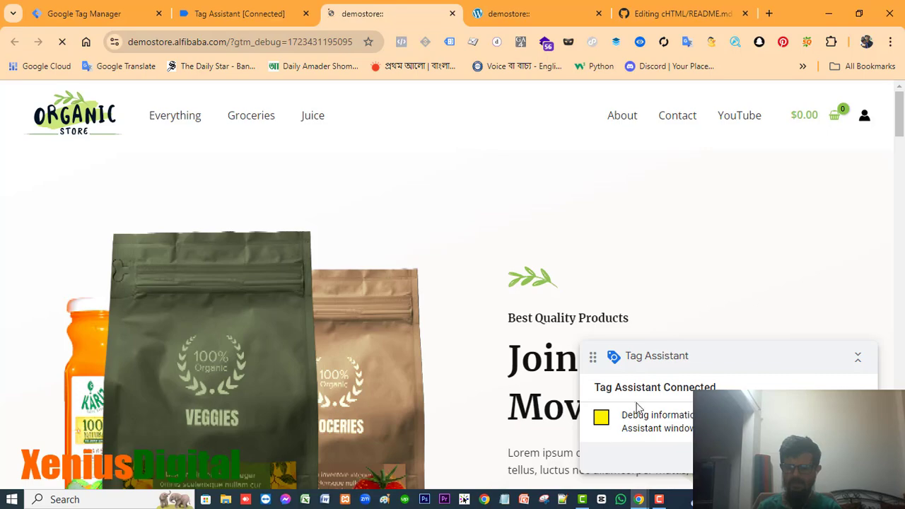
pyautogui.scroll(-5, 891, 182)
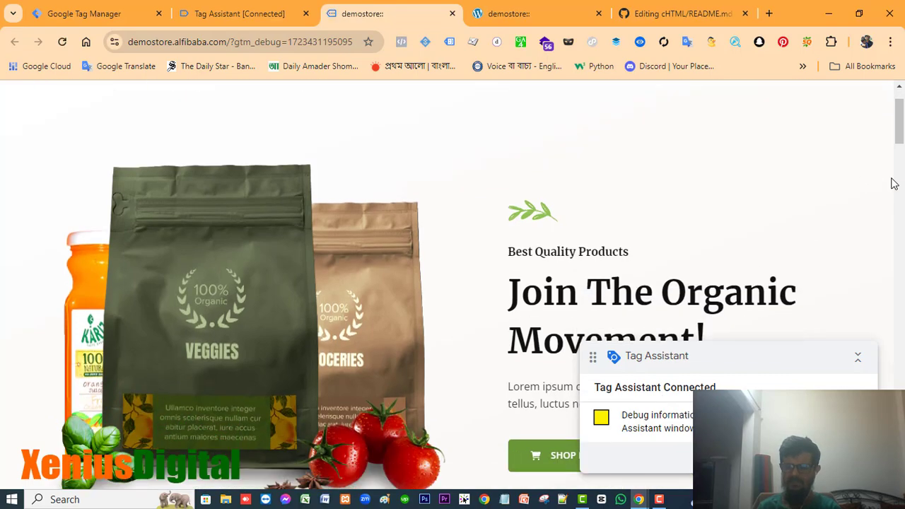
pyautogui.scroll(4, 891, 182)
pyautogui.scroll(1, 891, 182)
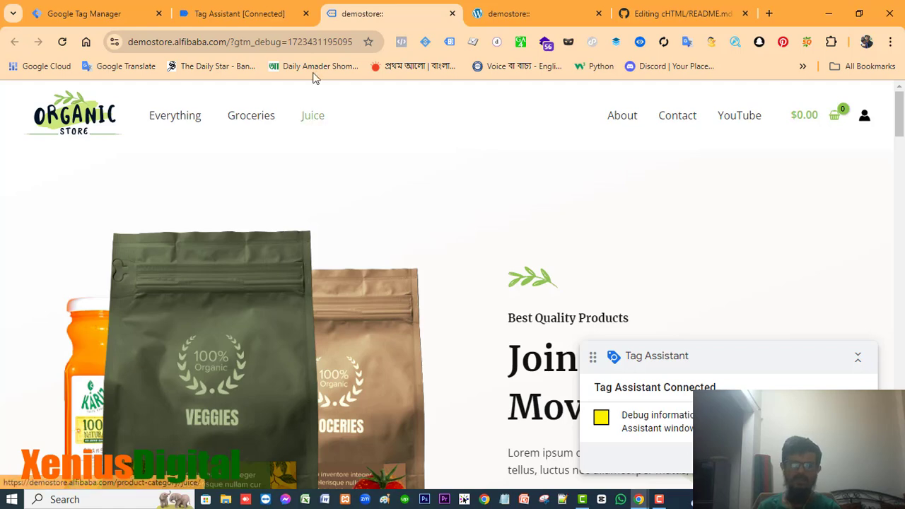
# Continue into the connected Tag Assistant debug session and review which tags fired on page load.
pyautogui.click(212, 13)
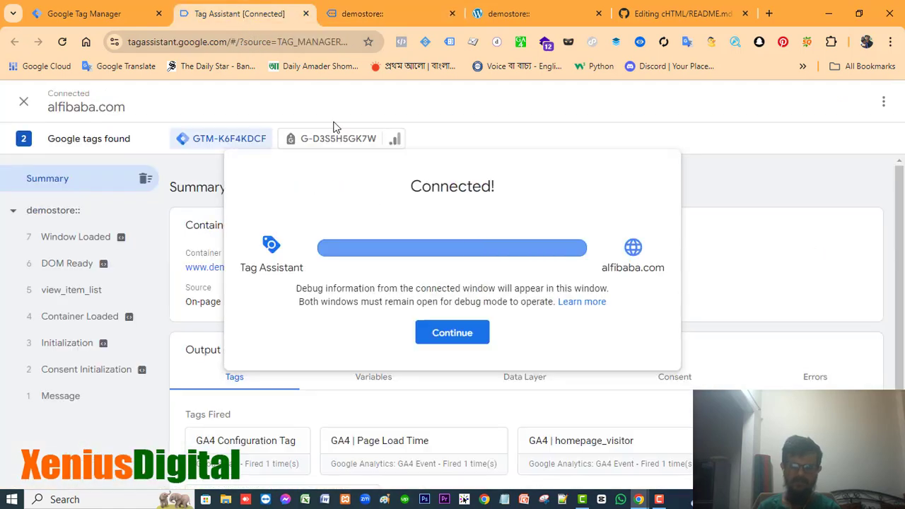
pyautogui.click(465, 343)
pyautogui.scroll(-2, 881, 209)
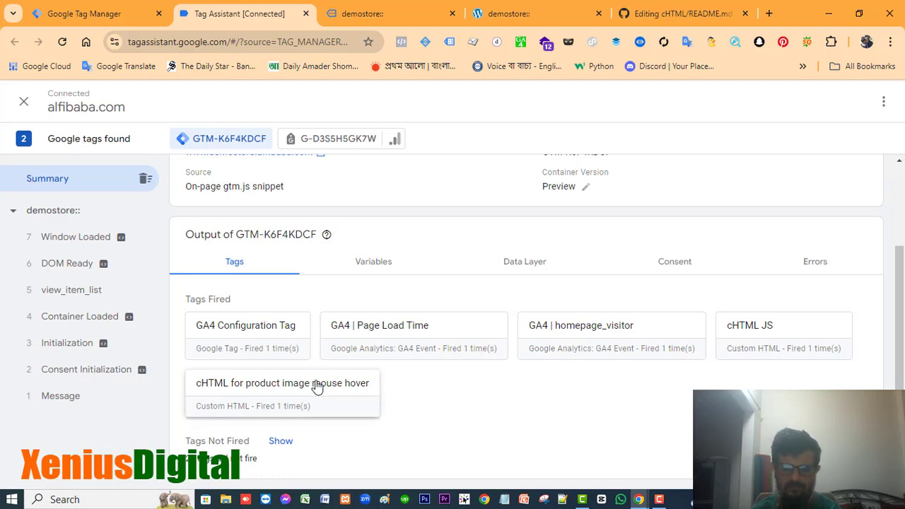
pyautogui.scroll(2, 511, 358)
pyautogui.scroll(-2, 512, 358)
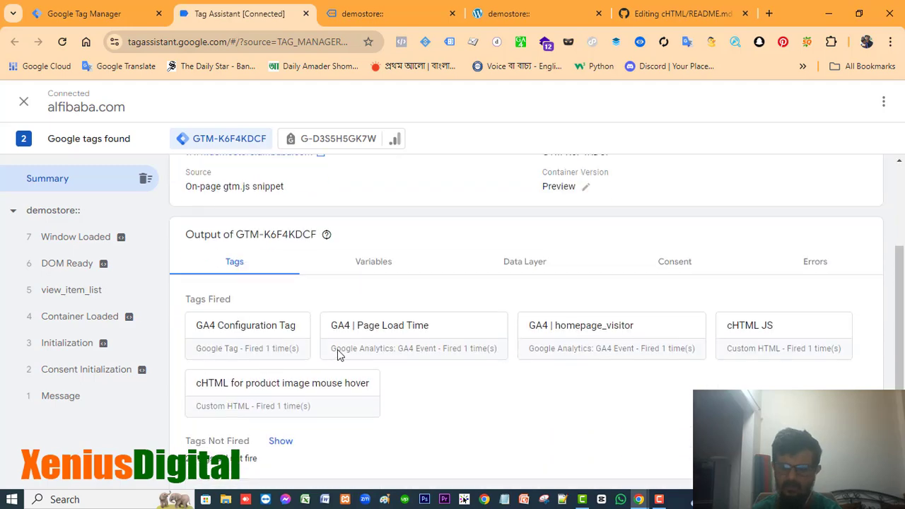
pyautogui.scroll(2, 413, 382)
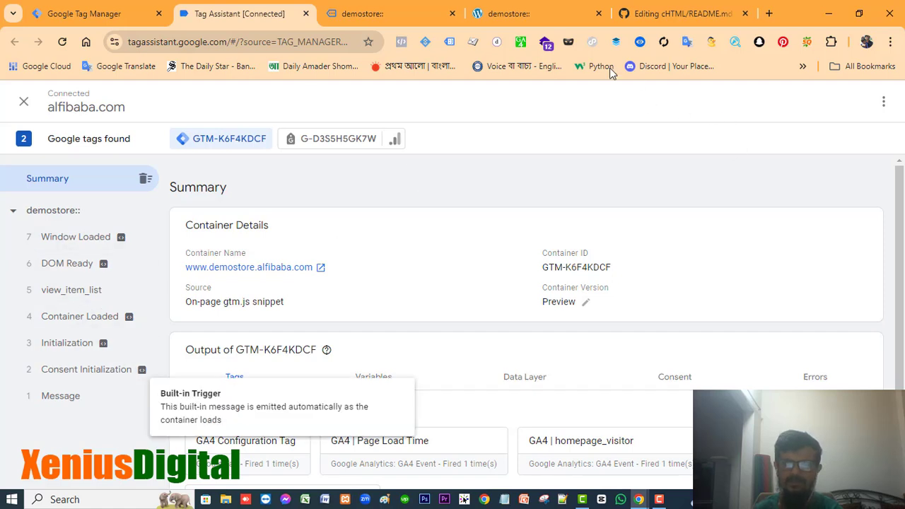
# Return to the connected demo store page and rest the pointer on the Assorted Coffee image under Best Selling Products.
pyautogui.click(422, 17)
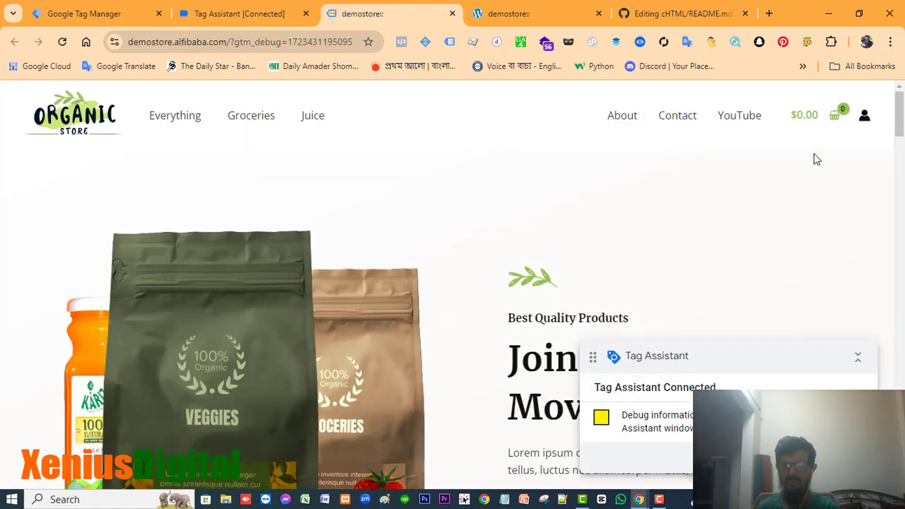
pyautogui.scroll(-8, 823, 152)
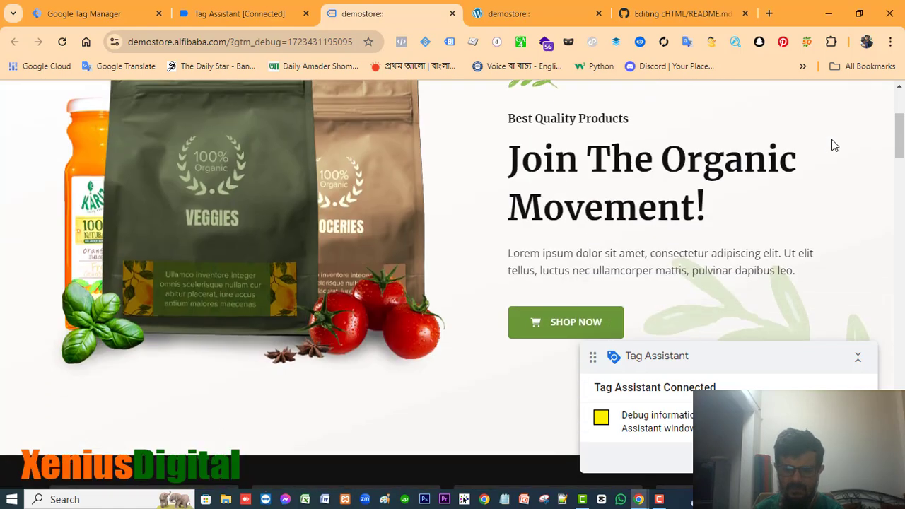
pyautogui.scroll(-4, 834, 145)
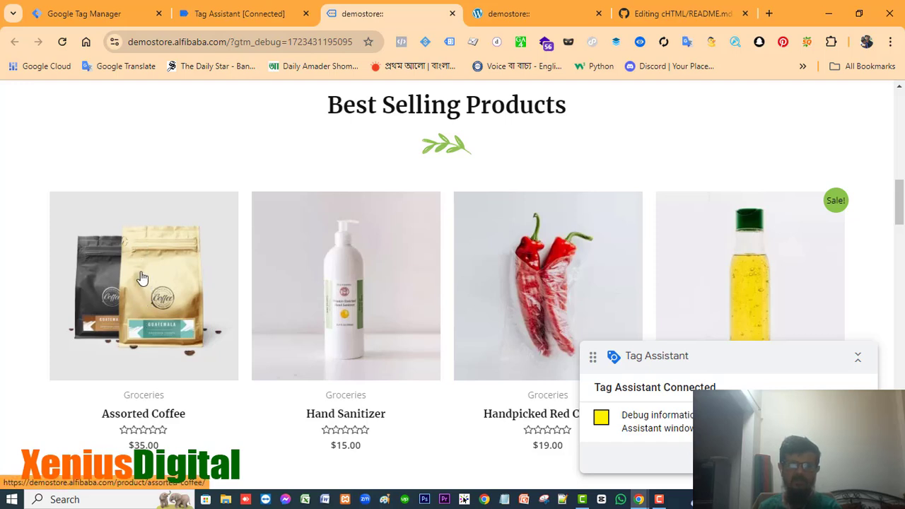
# In Tag Assistant, inspect the fired "GA4 | product image mouse hover tracking" tag's details for the hover event.
pyautogui.click(261, 15)
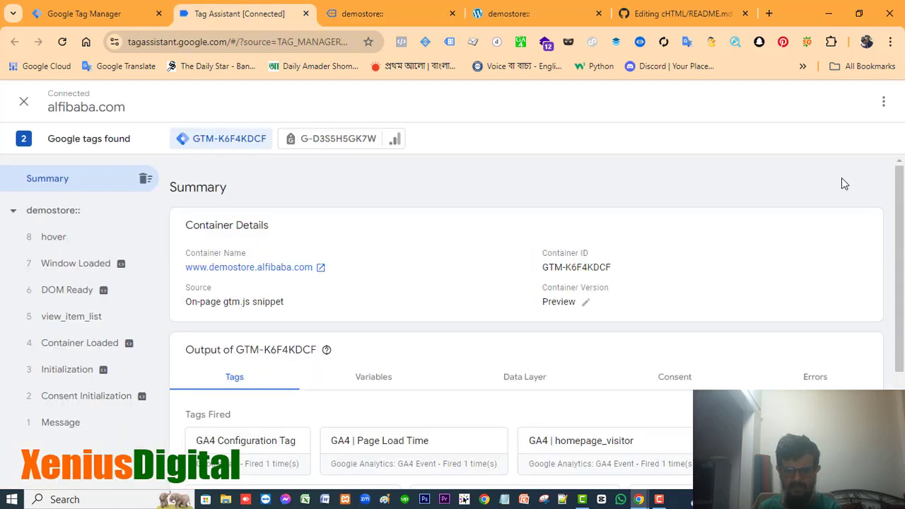
pyautogui.scroll(-3, 842, 184)
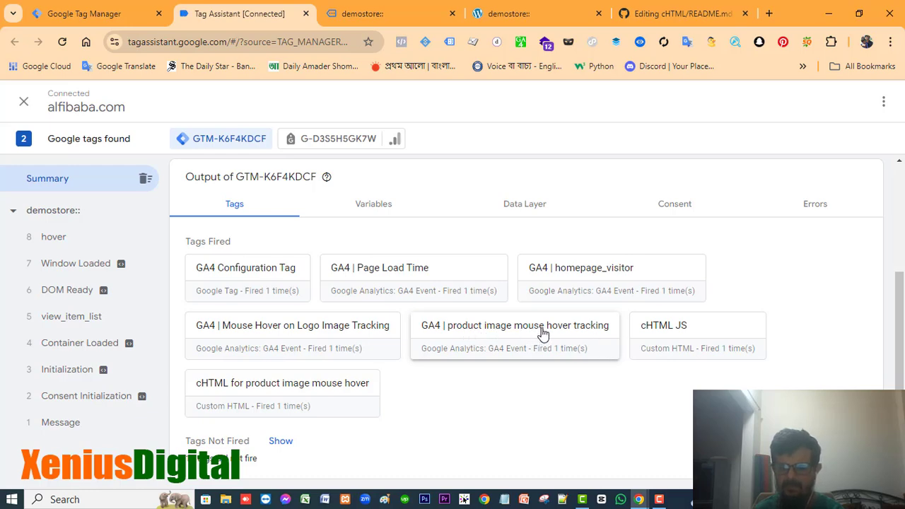
pyautogui.click(582, 333)
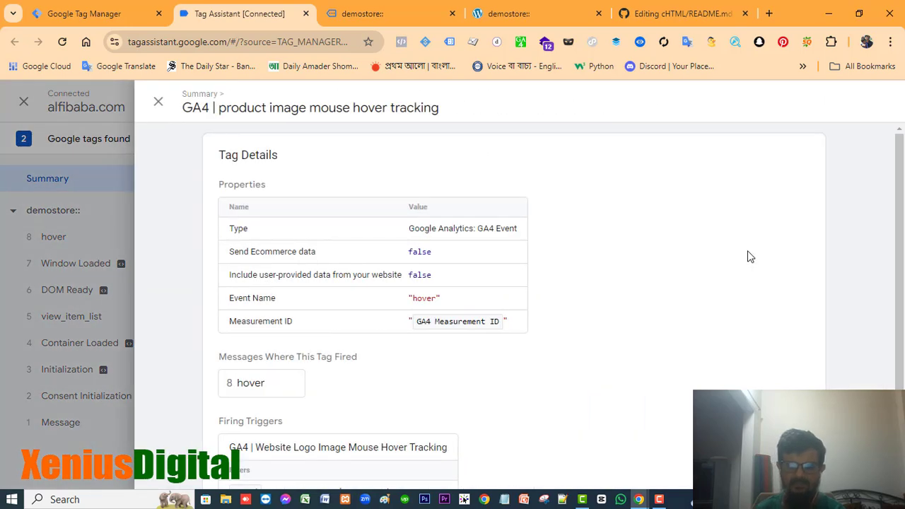
pyautogui.click(261, 382)
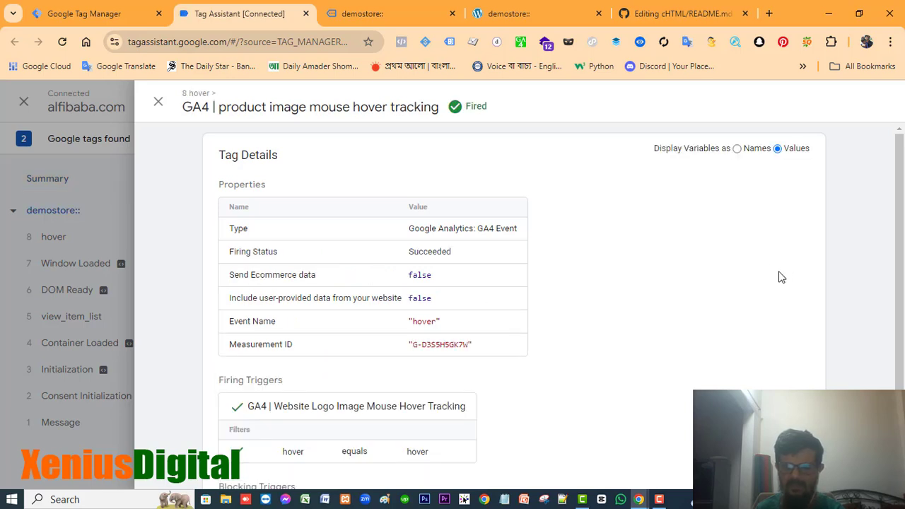
pyautogui.scroll(-1, 781, 276)
pyautogui.scroll(1, 781, 276)
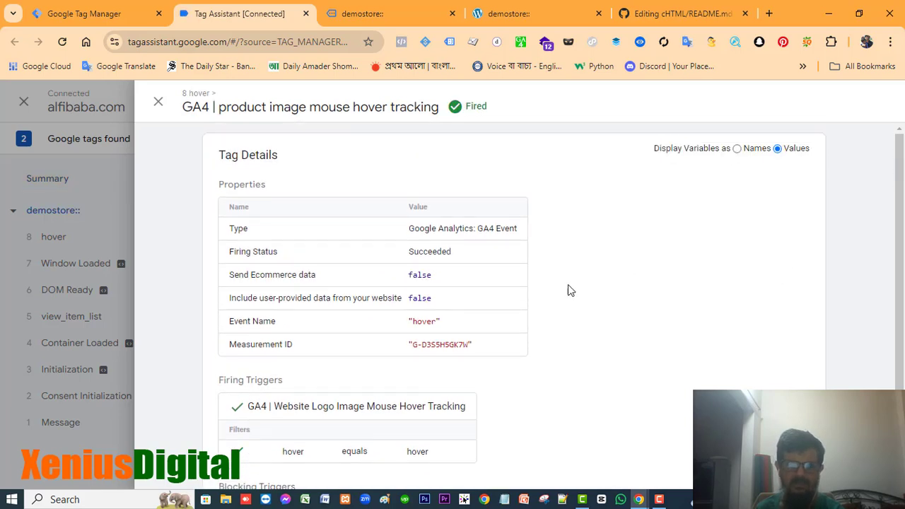
pyautogui.scroll(-1, 579, 268)
pyautogui.scroll(1, 566, 259)
# Close the tag details and select the hover event in the debug event list.
pyautogui.click(157, 101)
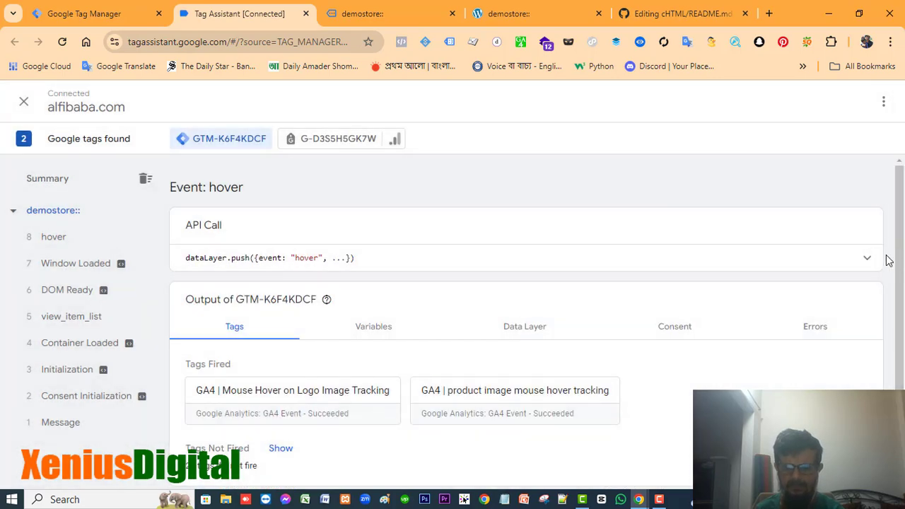
pyautogui.scroll(-1, 889, 261)
pyautogui.scroll(1, 889, 260)
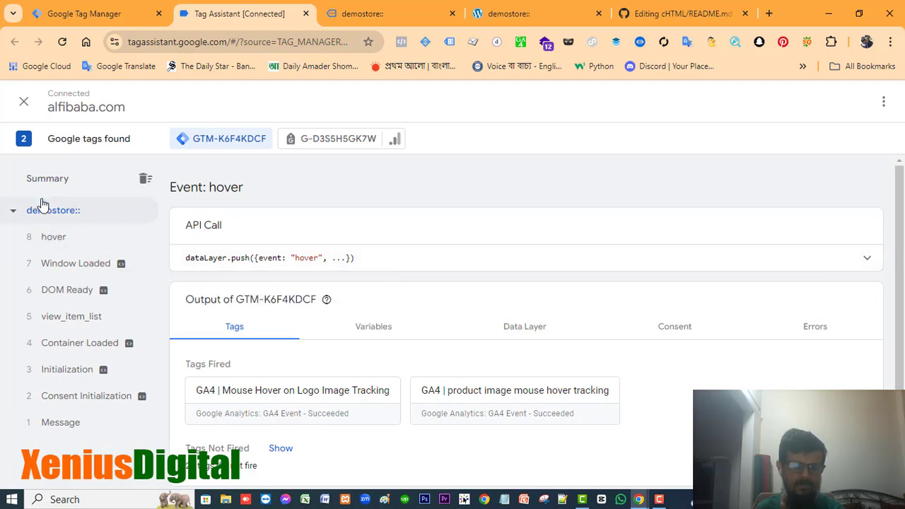
pyautogui.click(57, 238)
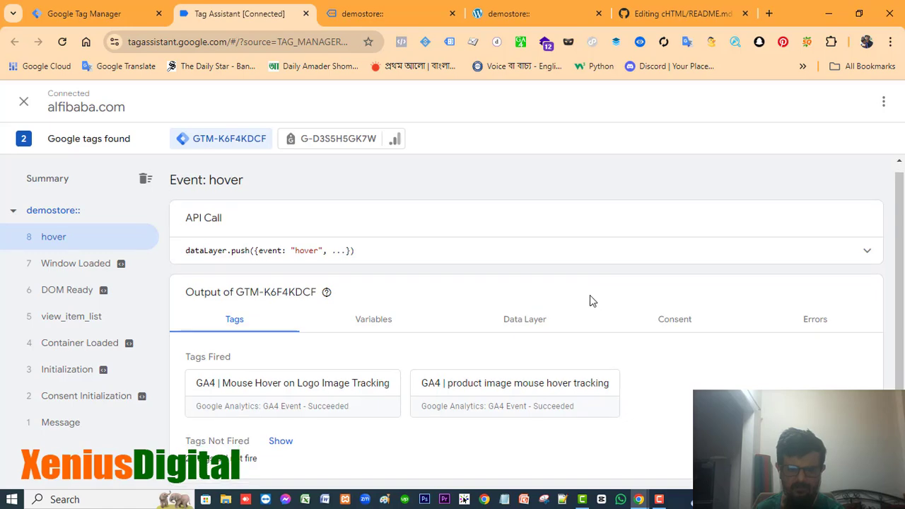
# Examine the hover event's variable values, including the event name and the ecommerce item data.
pyautogui.click(378, 322)
pyautogui.scroll(-10, 862, 215)
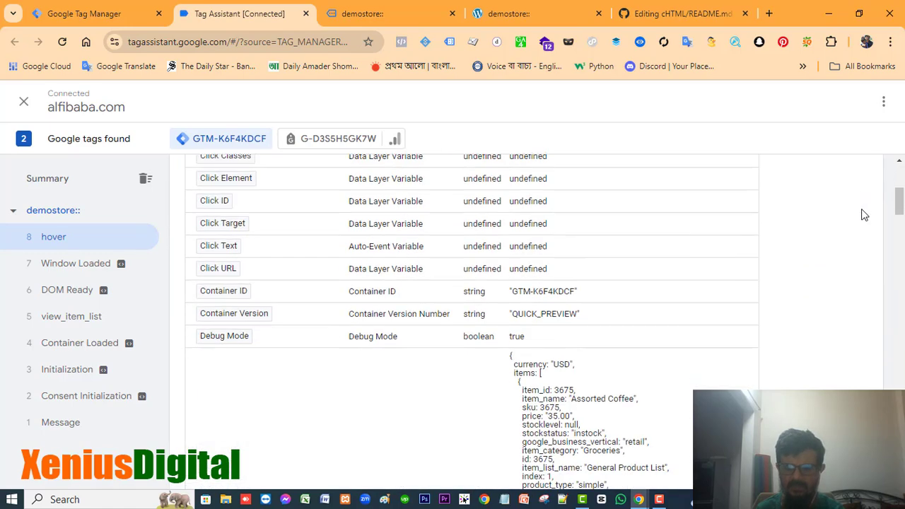
pyautogui.scroll(-10, 862, 214)
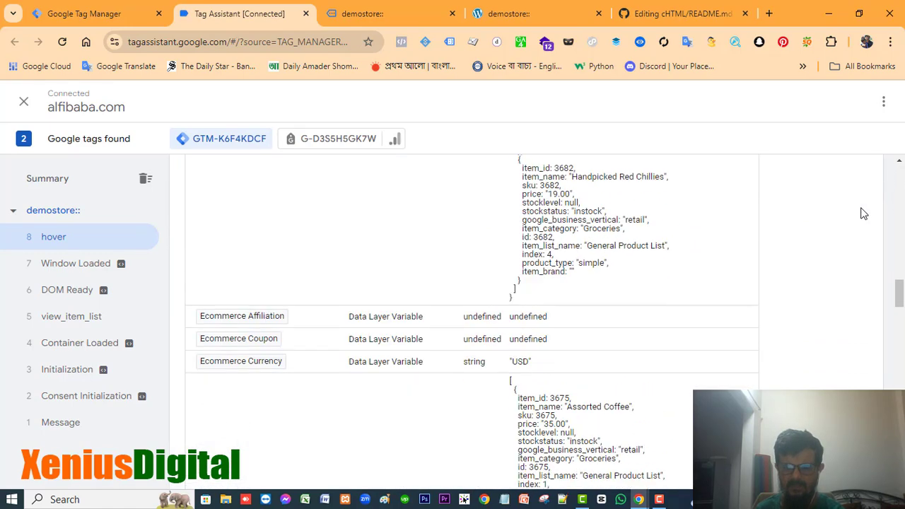
pyautogui.scroll(-5, 861, 214)
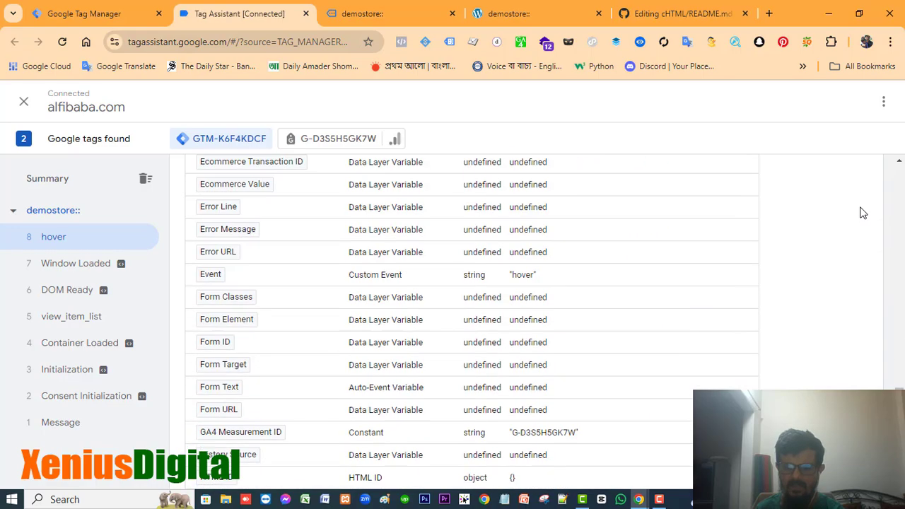
pyautogui.scroll(12, 861, 214)
pyautogui.scroll(-4, 862, 214)
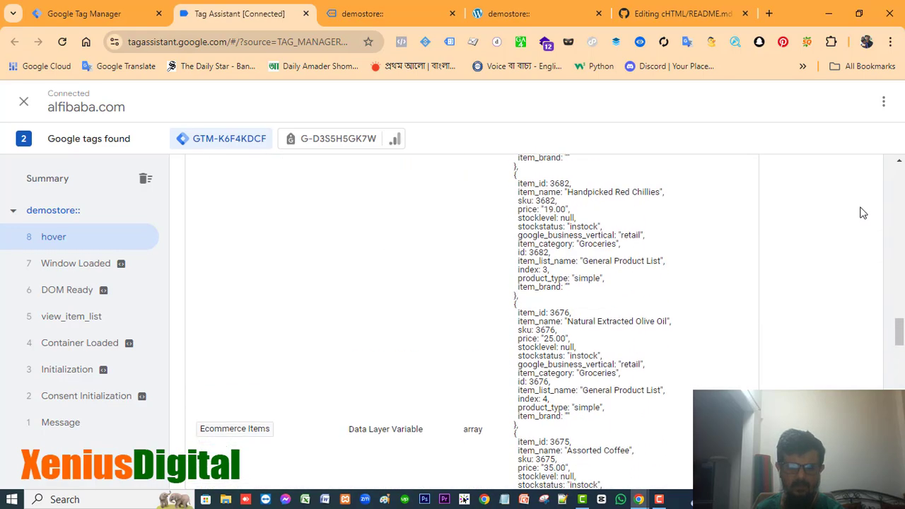
pyautogui.scroll(3, 861, 214)
pyautogui.scroll(-4, 862, 214)
pyautogui.scroll(-4, 880, 213)
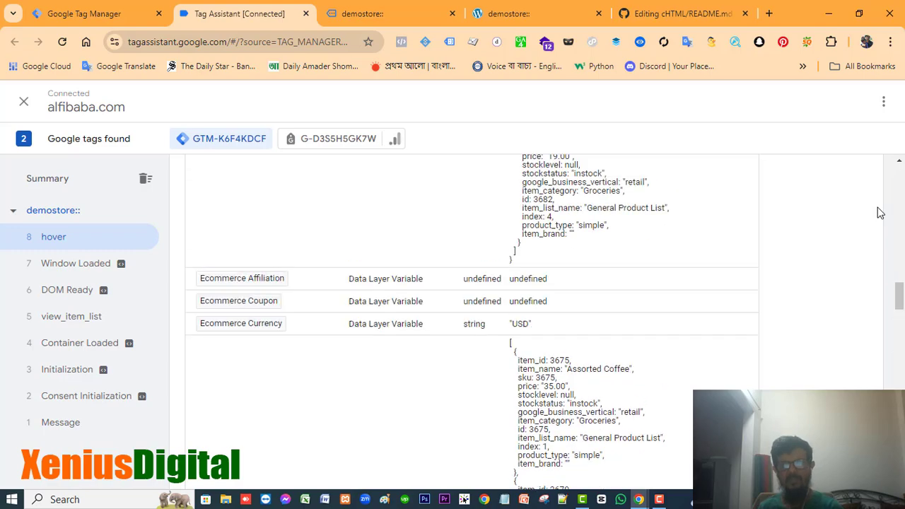
pyautogui.scroll(1, 880, 213)
pyautogui.scroll(3, 625, 346)
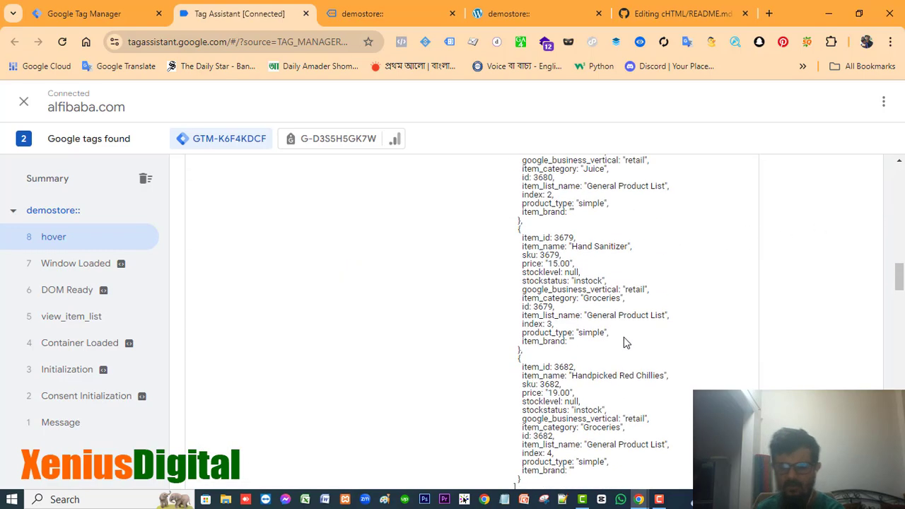
pyautogui.scroll(15, 626, 343)
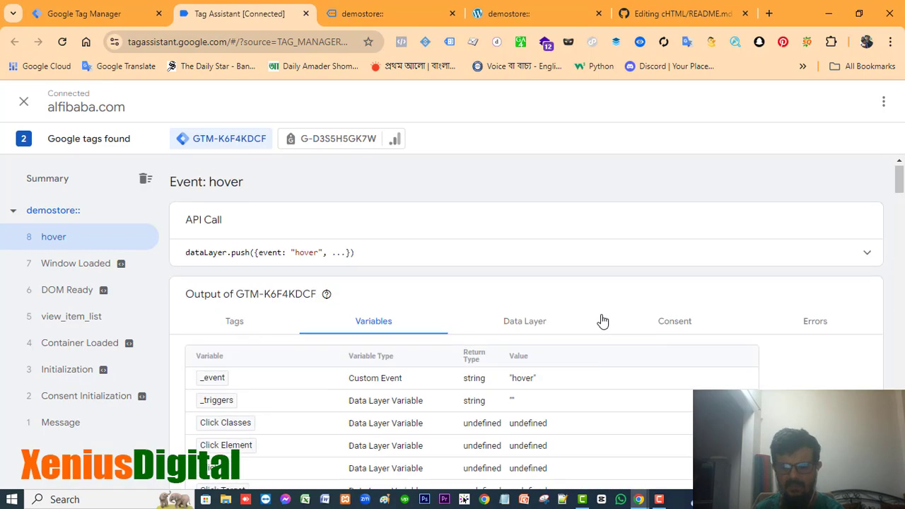
pyautogui.scroll(-5, 601, 320)
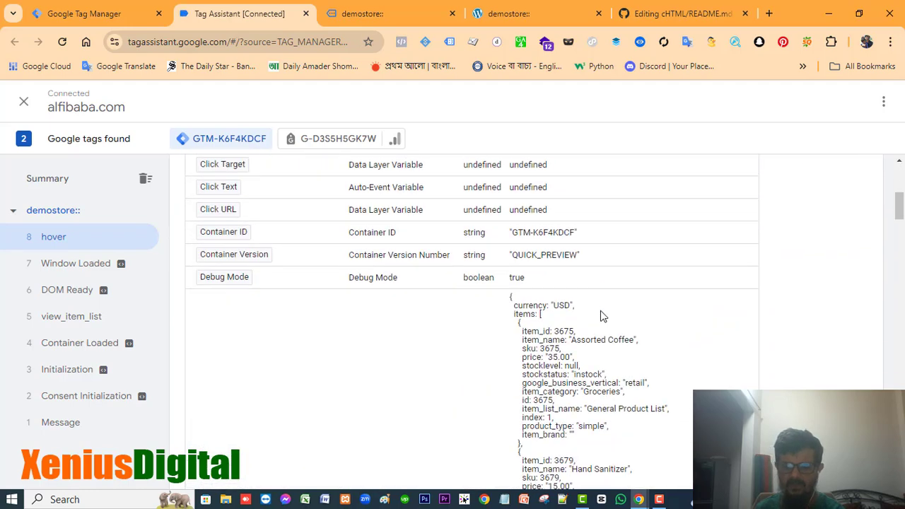
pyautogui.scroll(4, 600, 312)
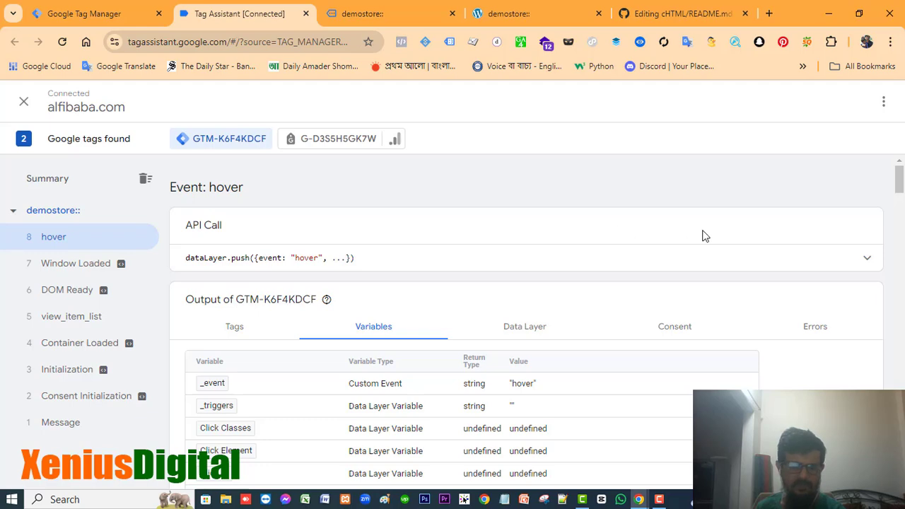
pyautogui.scroll(-7, 692, 205)
pyautogui.scroll(7, 690, 203)
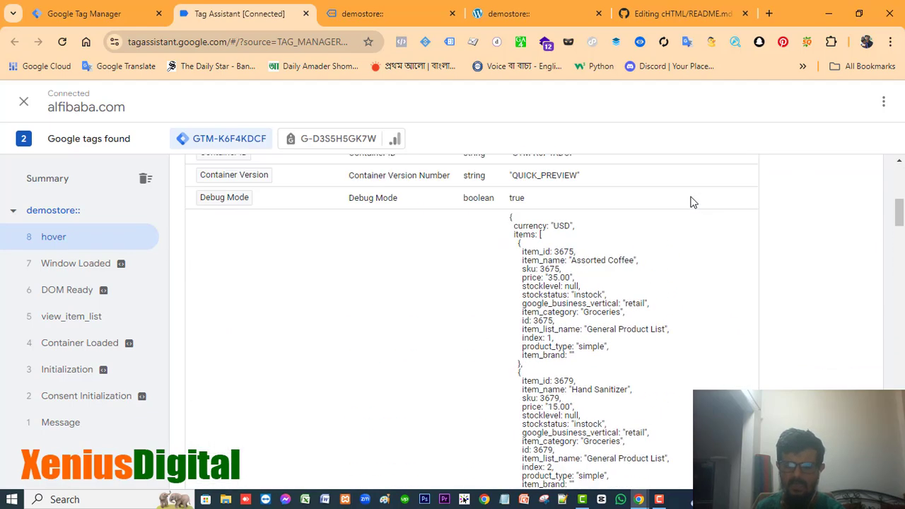
pyautogui.scroll(1, 693, 202)
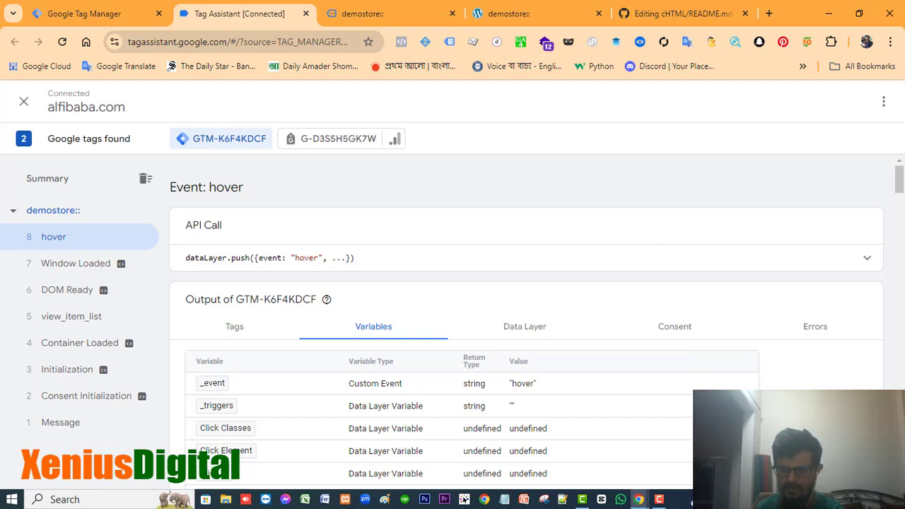
# Switch to the Google Analytics DebugView window and inspect the latest hover event's parameters and user properties.
pyautogui.moveTo(637, 501)
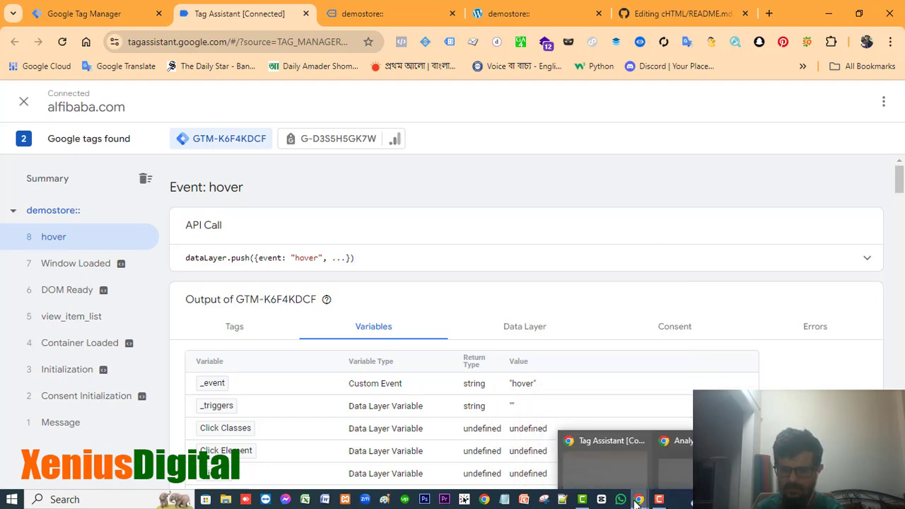
pyautogui.click(668, 442)
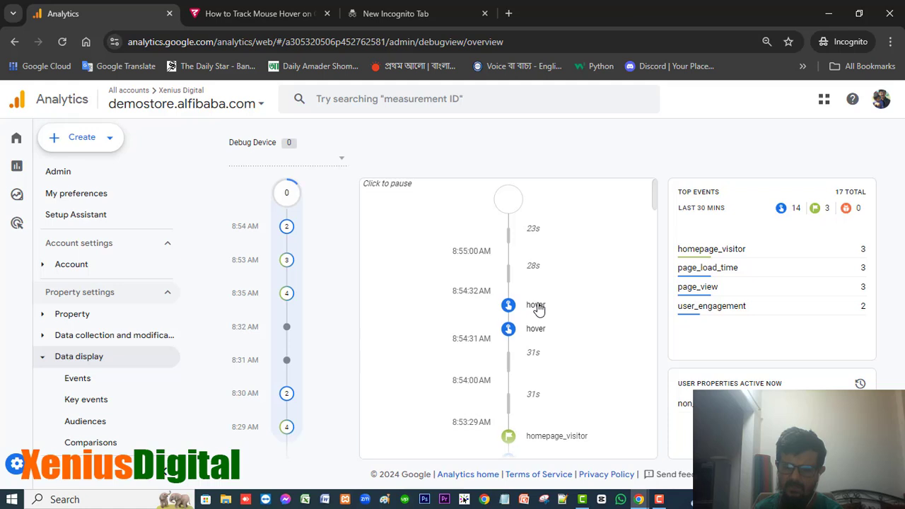
pyautogui.click(572, 304)
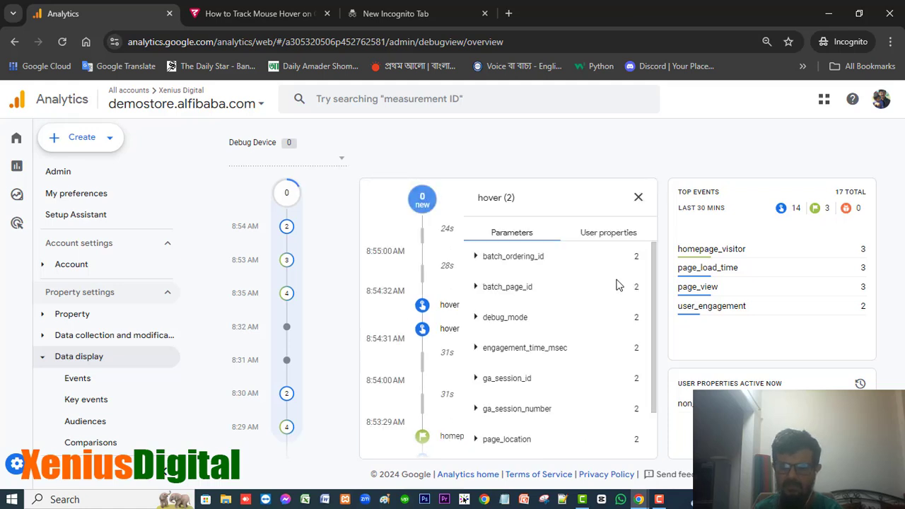
pyautogui.scroll(-2, 549, 286)
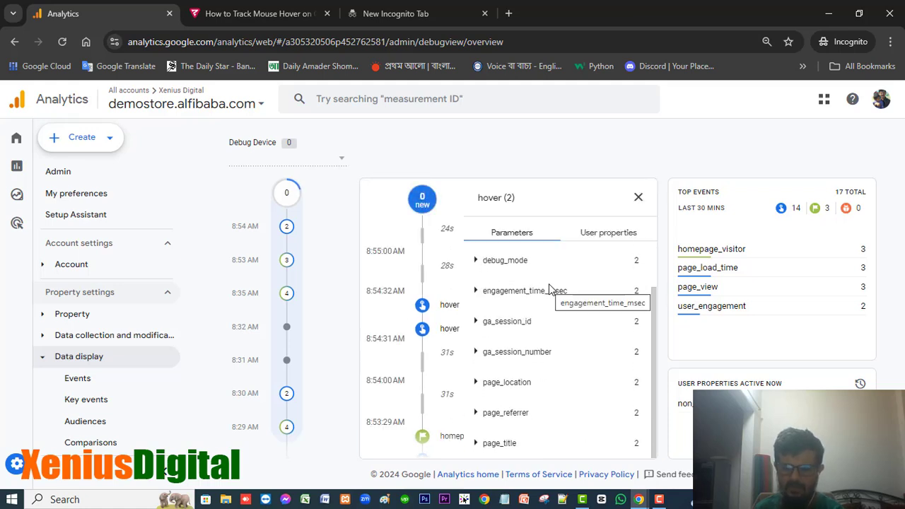
pyautogui.scroll(2, 549, 283)
pyautogui.click(619, 234)
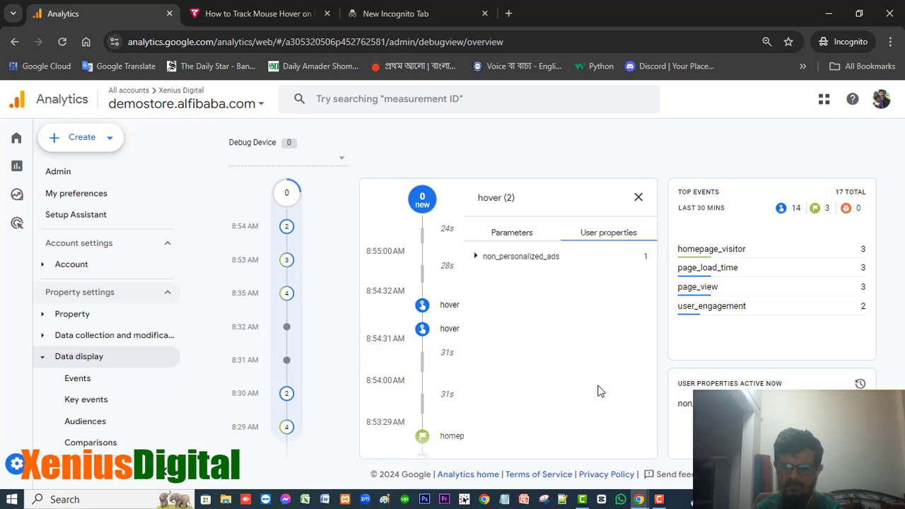
pyautogui.click(509, 236)
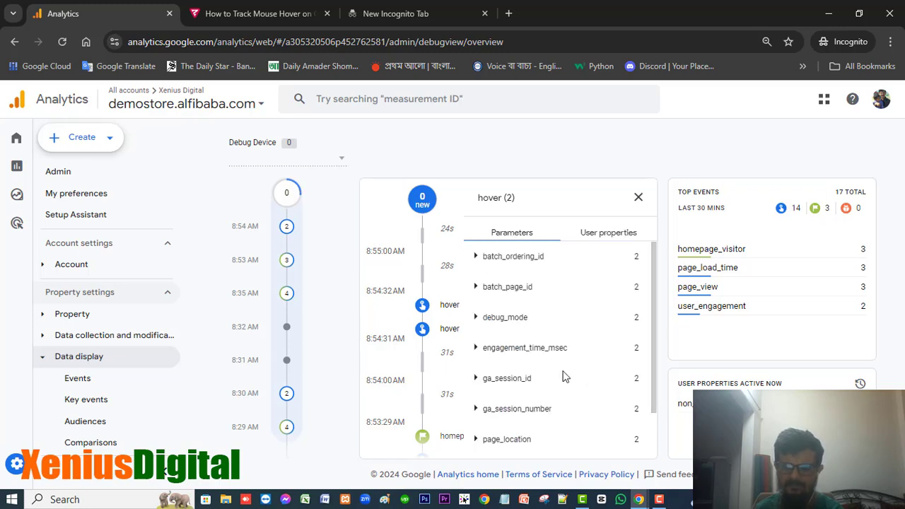
# Expand the hover event's page_location parameter to read its values, and close the event details.
pyautogui.scroll(-2, 559, 368)
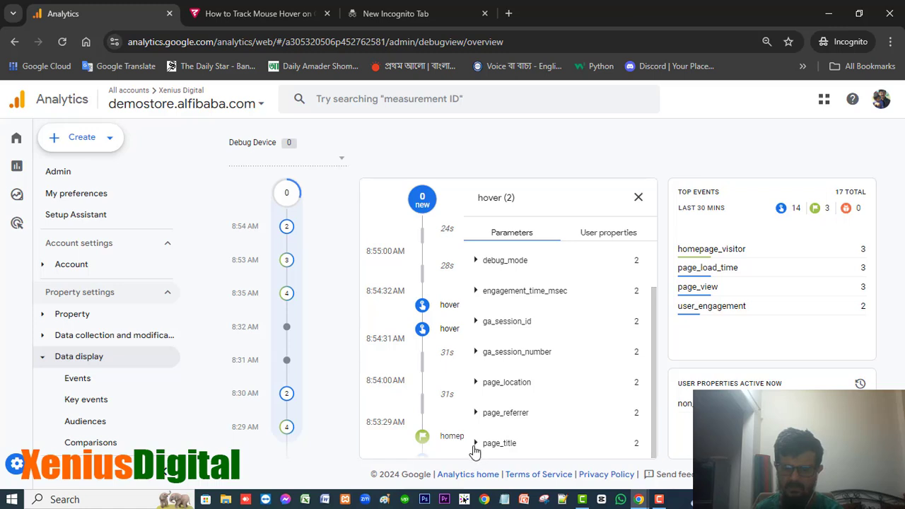
pyautogui.click(475, 443)
pyautogui.click(532, 382)
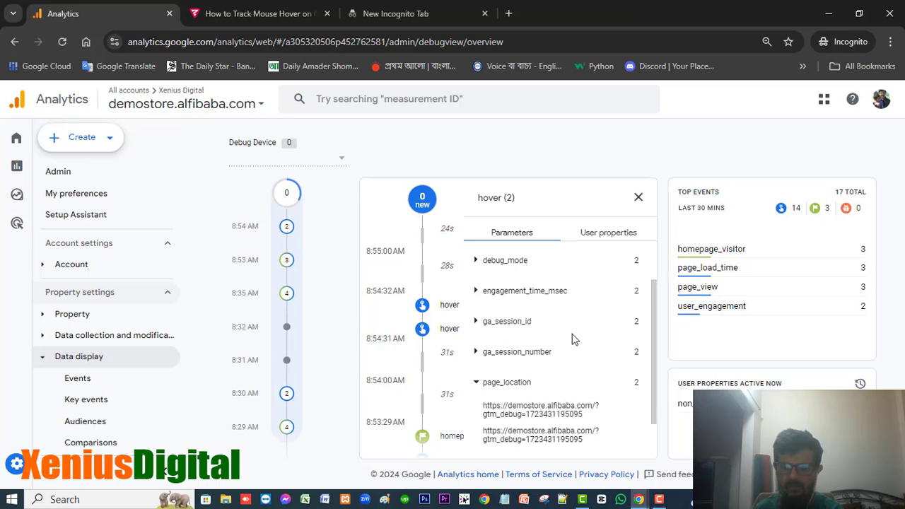
pyautogui.scroll(2, 571, 332)
pyautogui.click(638, 197)
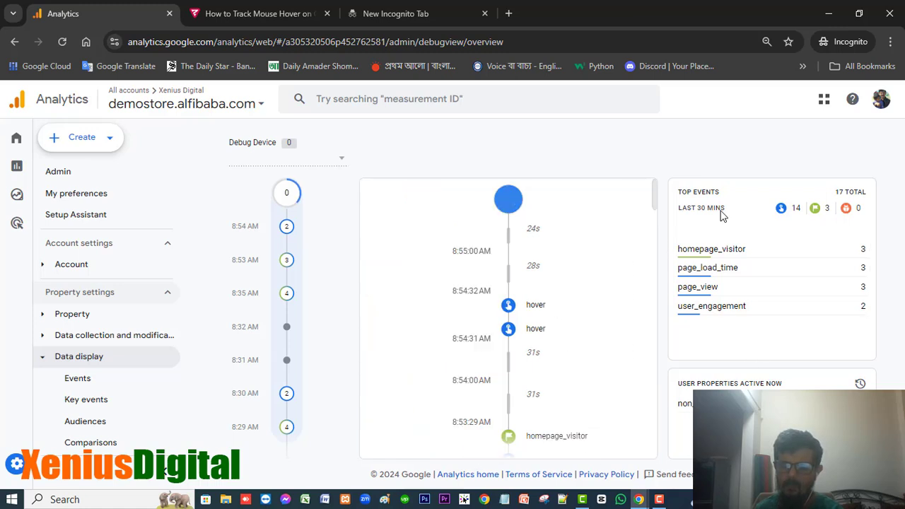
# Return to Tag Assistant and review the selected hover event's variables, including the ecommerce items.
pyautogui.click(835, 14)
pyautogui.scroll(-5, 643, 271)
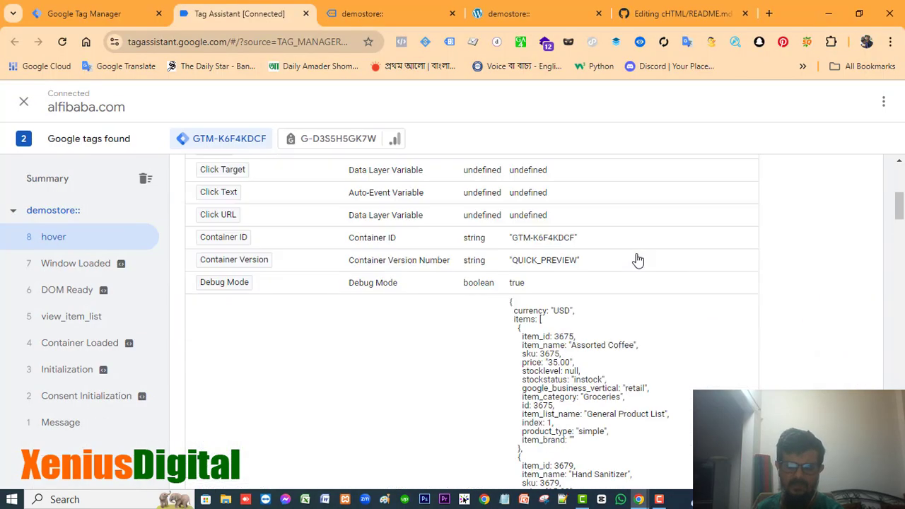
pyautogui.scroll(5, 640, 260)
pyautogui.scroll(-5, 643, 261)
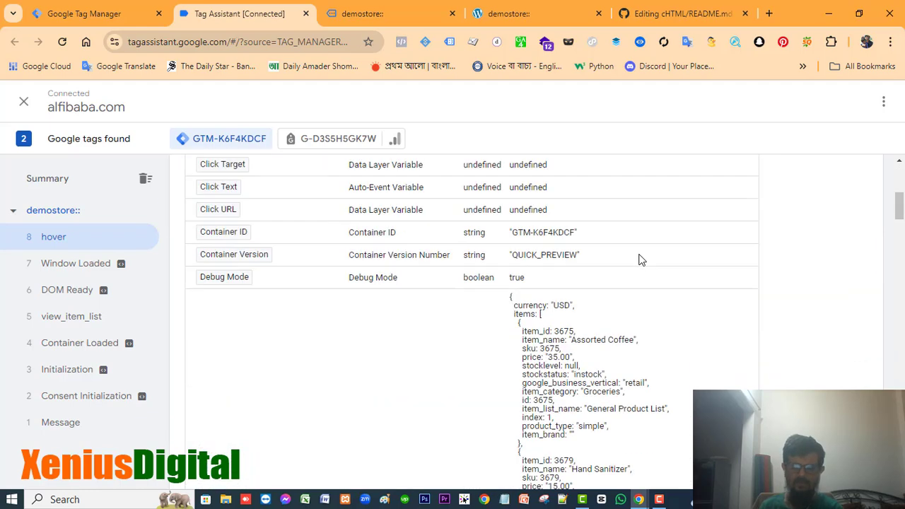
pyautogui.scroll(5, 643, 261)
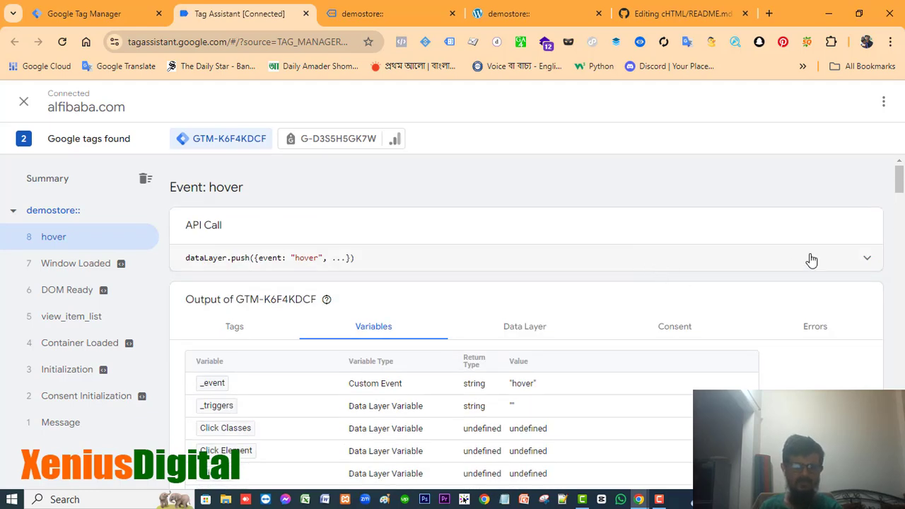
# Rest the pointer on the Natural Extracted Olive Oil image on the demo store page and check Tag Assistant for a new hover event.
pyautogui.click(363, 13)
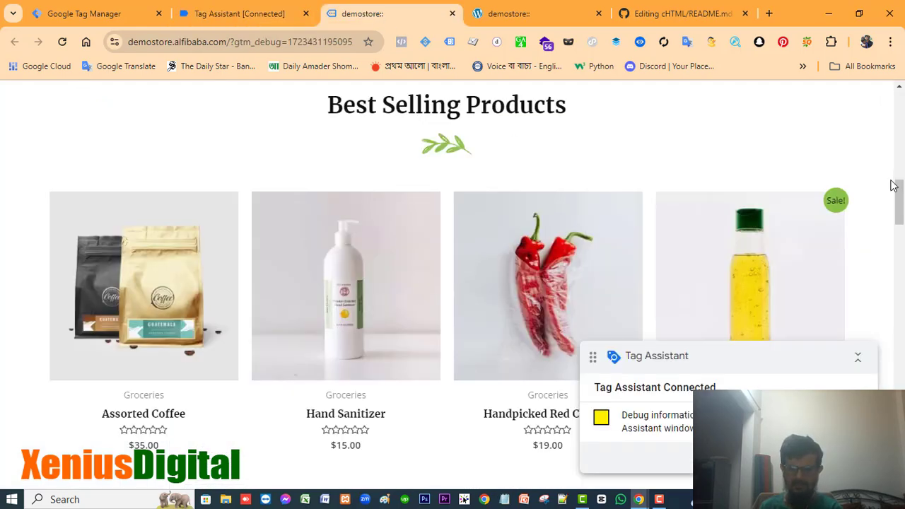
pyautogui.scroll(-2, 738, 253)
pyautogui.scroll(1, 740, 213)
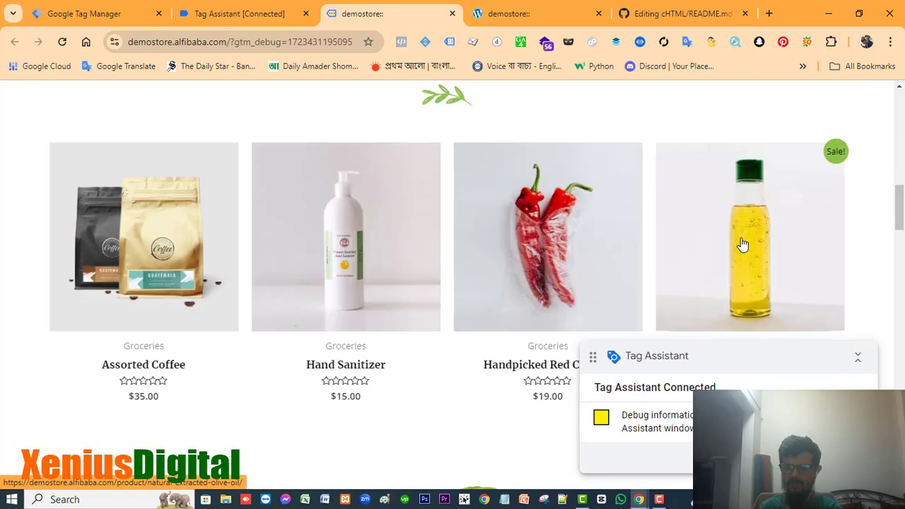
pyautogui.scroll(1, 742, 244)
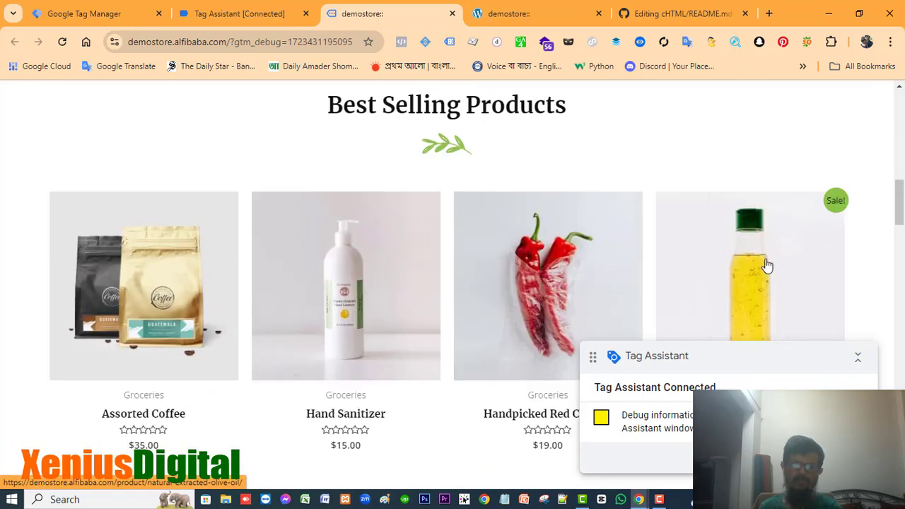
pyautogui.click(244, 17)
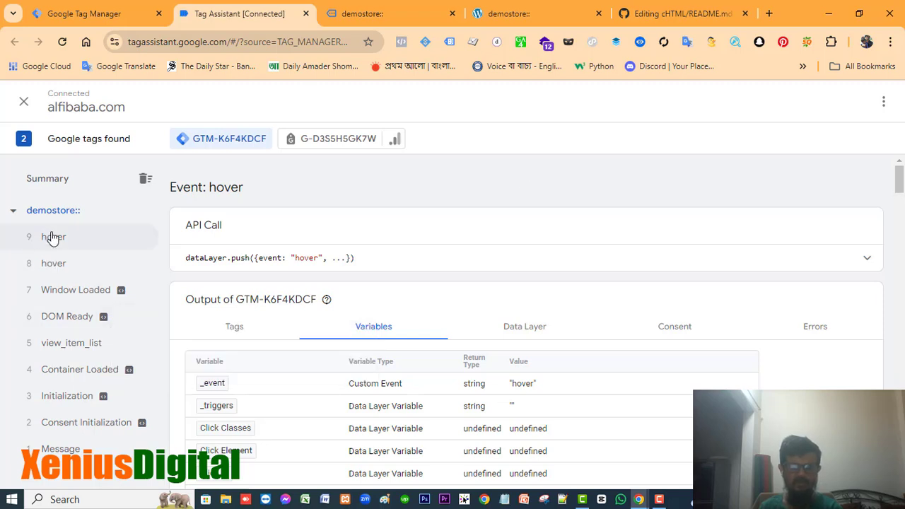
# Rest the pointer on the Handpicked Red Chillies image on the demo store page and check the Tag Assistant event list.
pyautogui.click(397, 14)
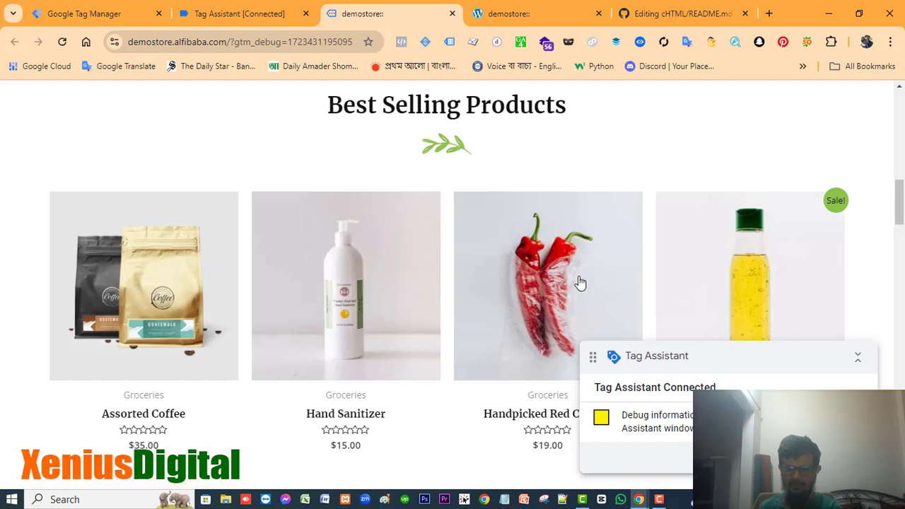
pyautogui.scroll(-1, 566, 254)
pyautogui.scroll(-1, 561, 227)
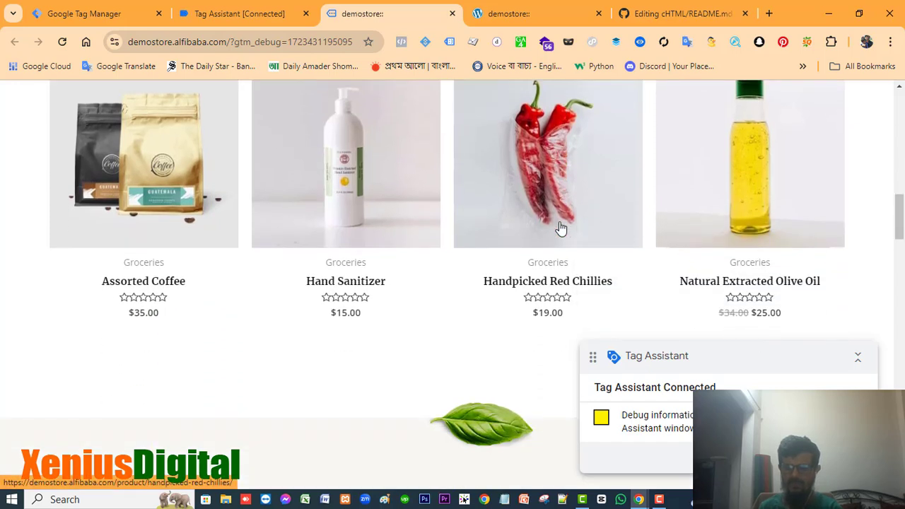
pyautogui.scroll(1, 532, 212)
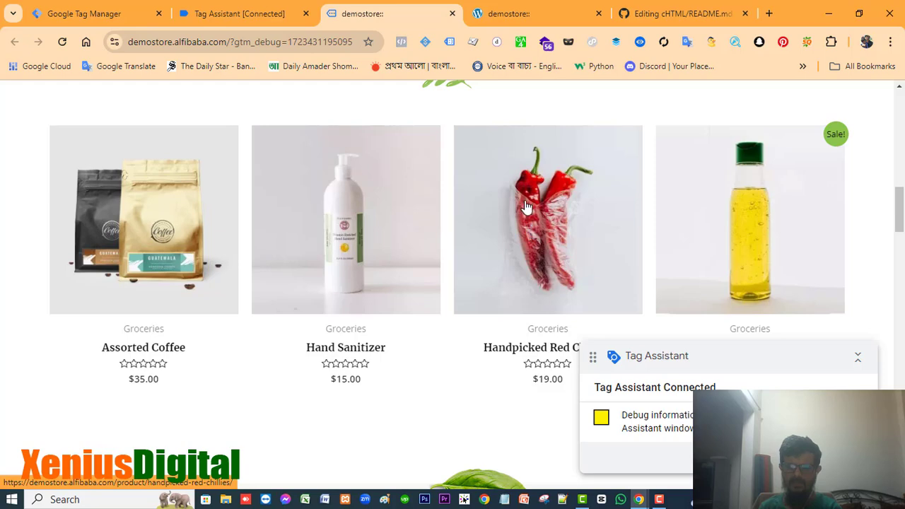
pyautogui.click(256, 16)
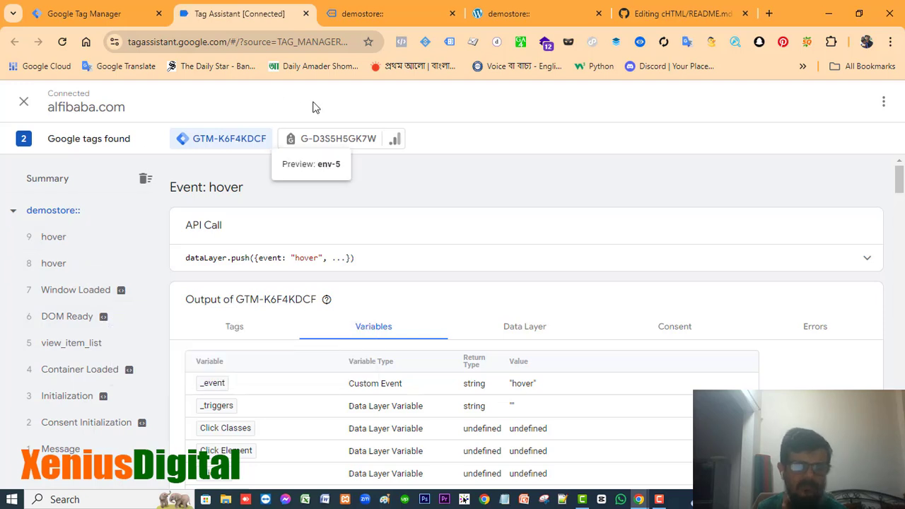
# Open the Handpicked Red Chillies product from the store page and review the debug event list in Tag Assistant.
pyautogui.click(383, 19)
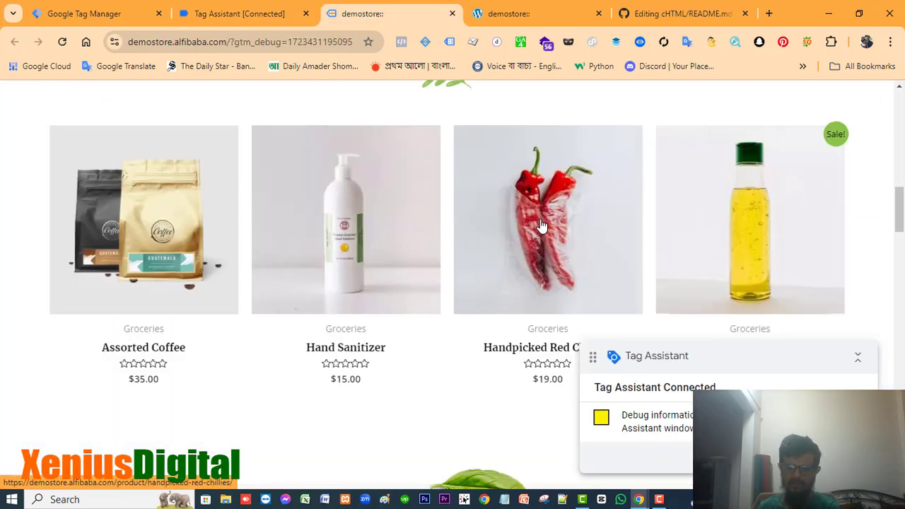
pyautogui.click(239, 14)
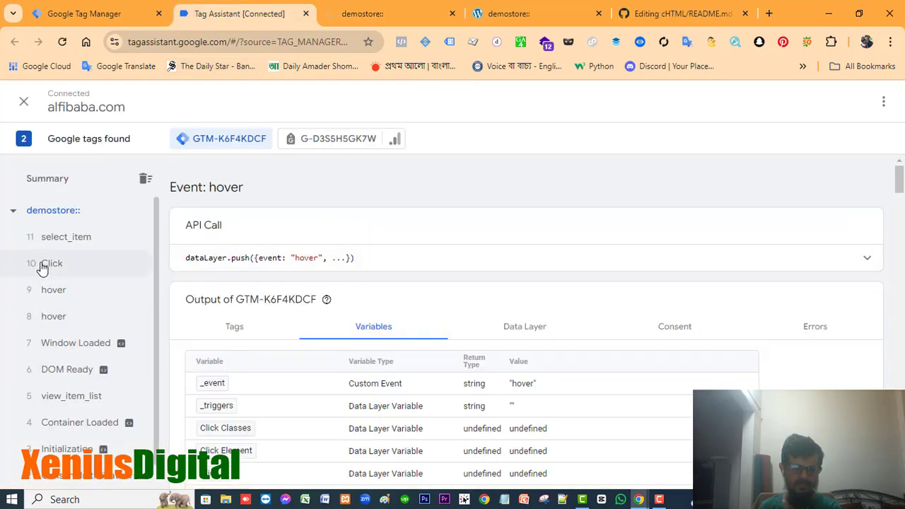
pyautogui.scroll(-2, 655, 204)
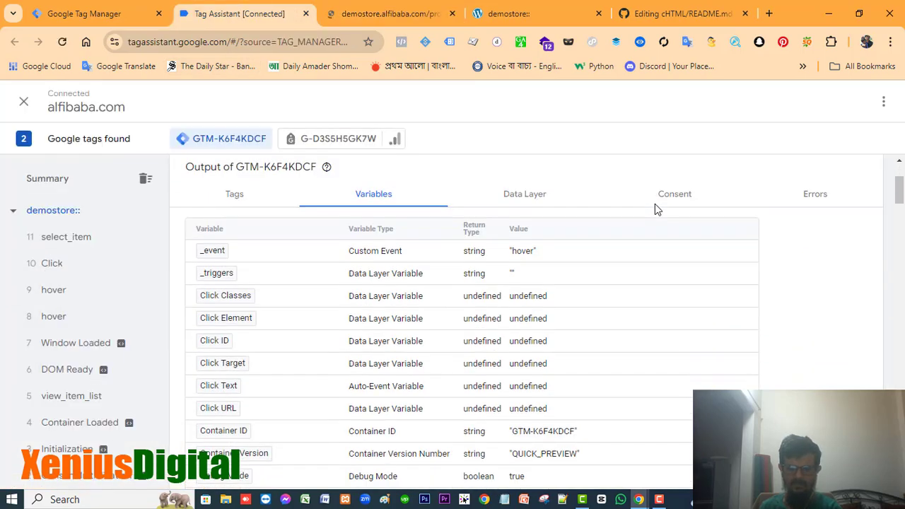
pyautogui.scroll(2, 655, 207)
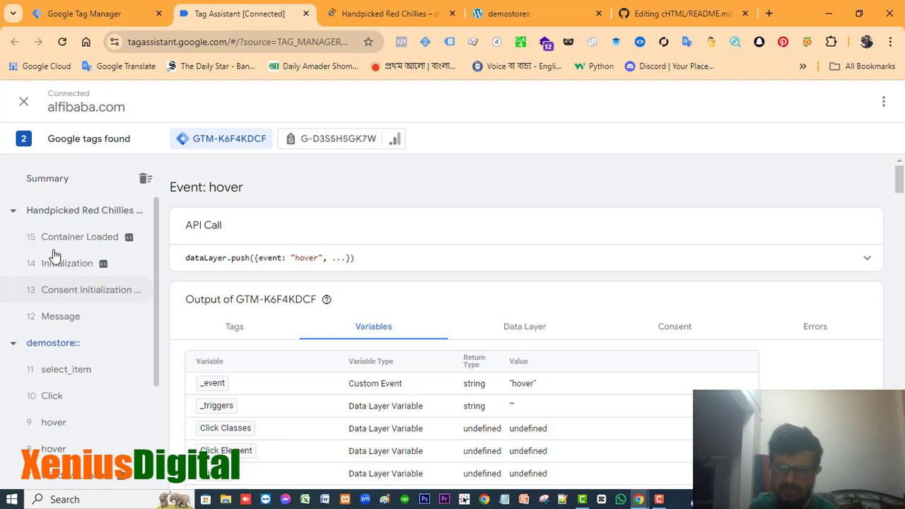
# Return from the Handpicked Red Chillies product page to the demo store's home page and look over its upper part.
pyautogui.click(350, 14)
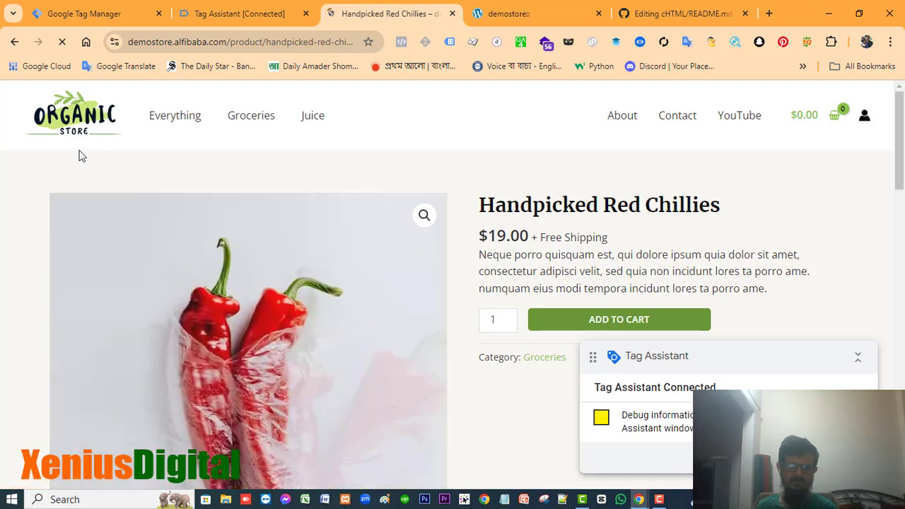
pyautogui.click(77, 113)
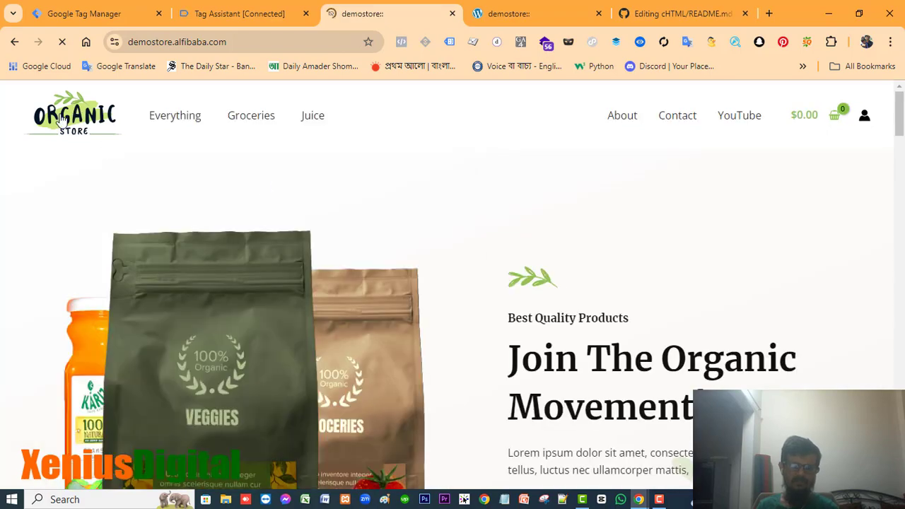
pyautogui.scroll(-5, 446, 193)
pyautogui.scroll(4, 447, 194)
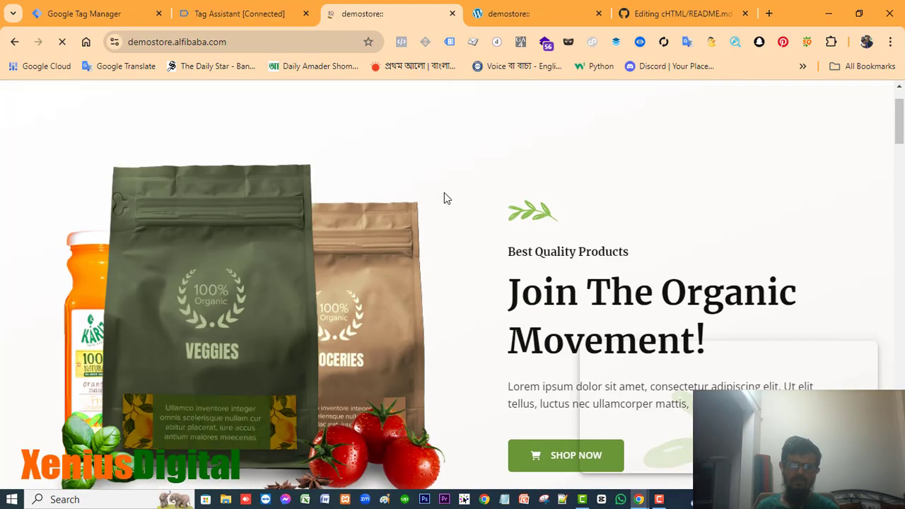
# In Tag Assistant, show the tags fired for the selected hover event.
pyautogui.click(212, 13)
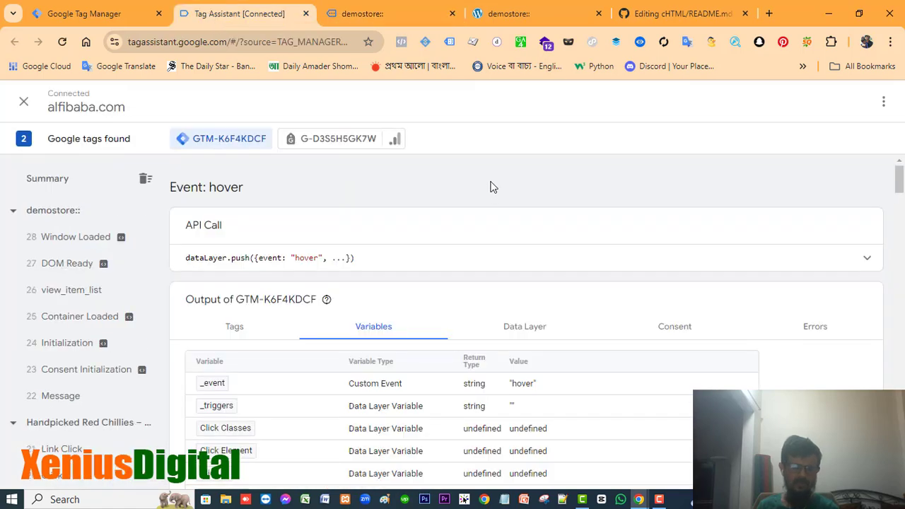
pyautogui.scroll(-3, 485, 184)
pyautogui.scroll(3, 476, 176)
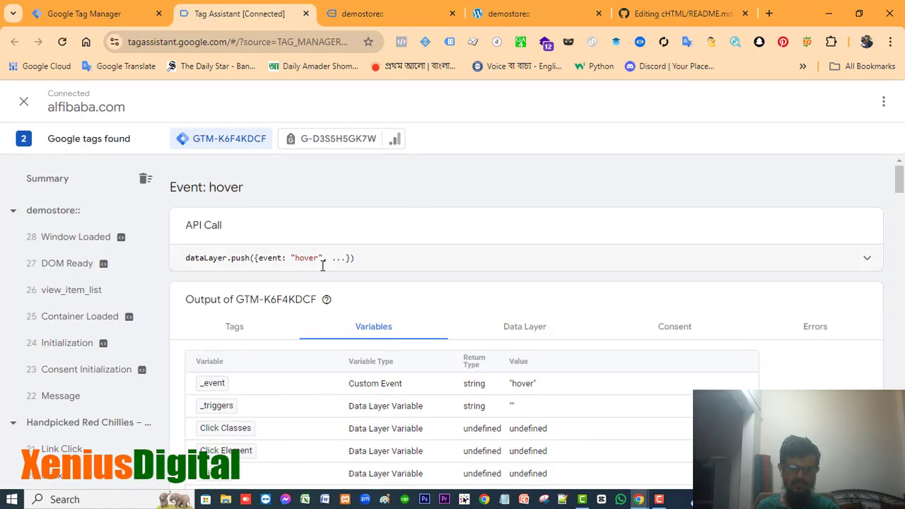
pyautogui.click(236, 326)
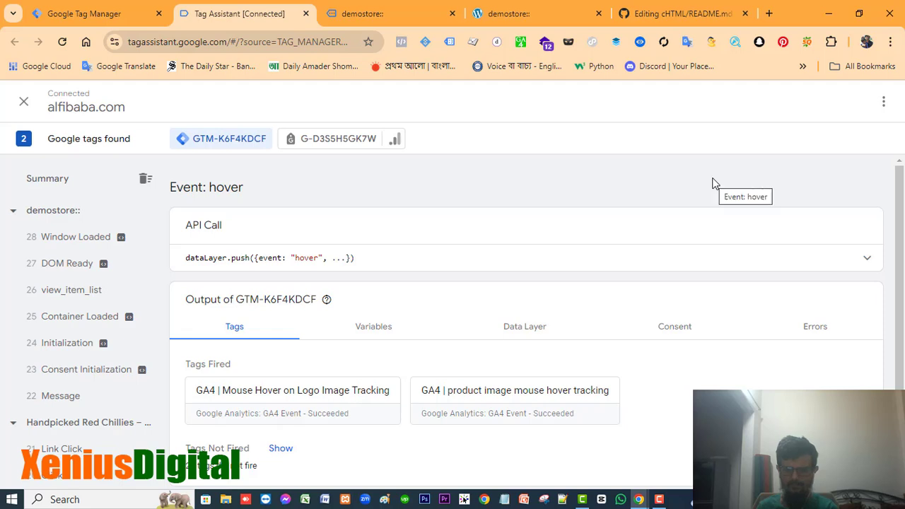